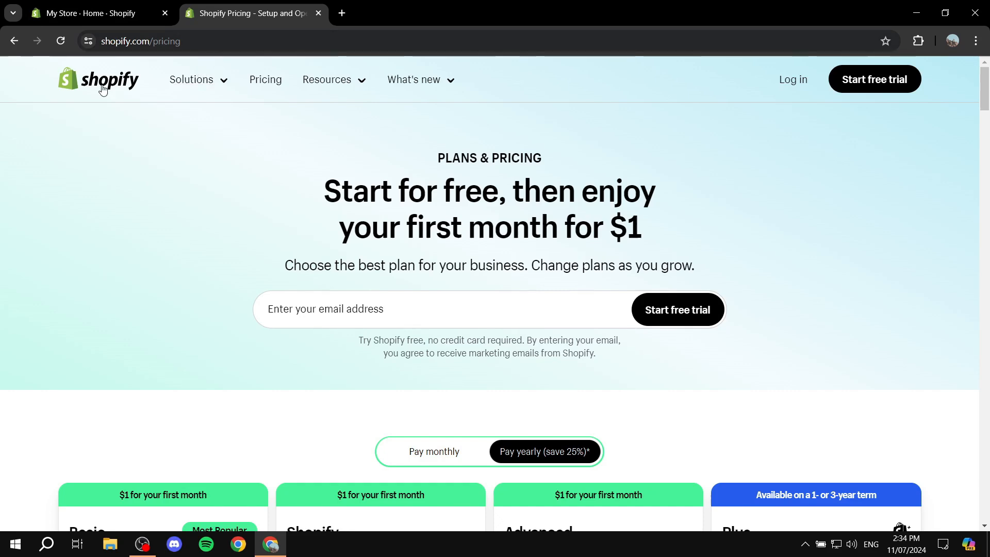
Step: Review the Shopify pricing plans, including the alternative Starter plan, and close the pricing page
scroll(392, 281, down, 5)
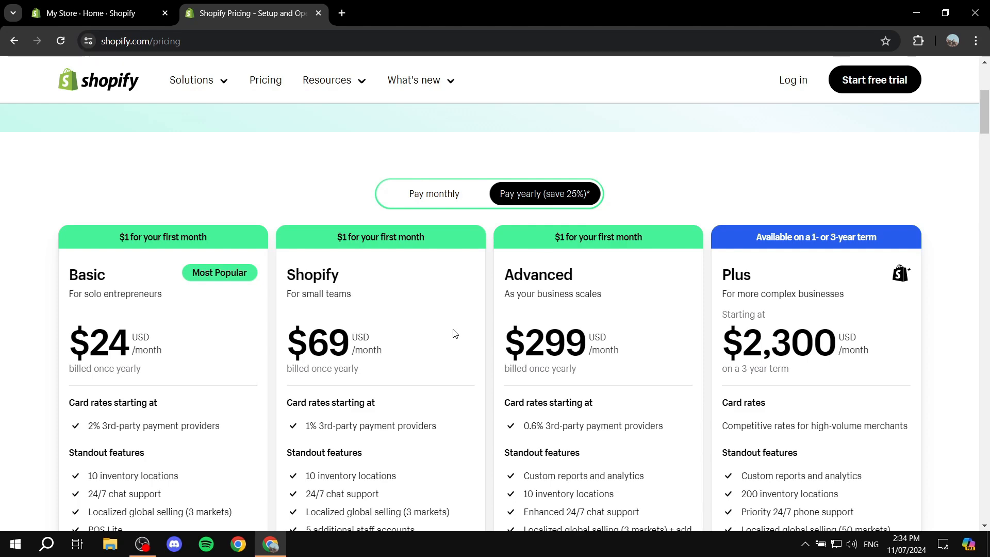
scroll(613, 351, down, 15)
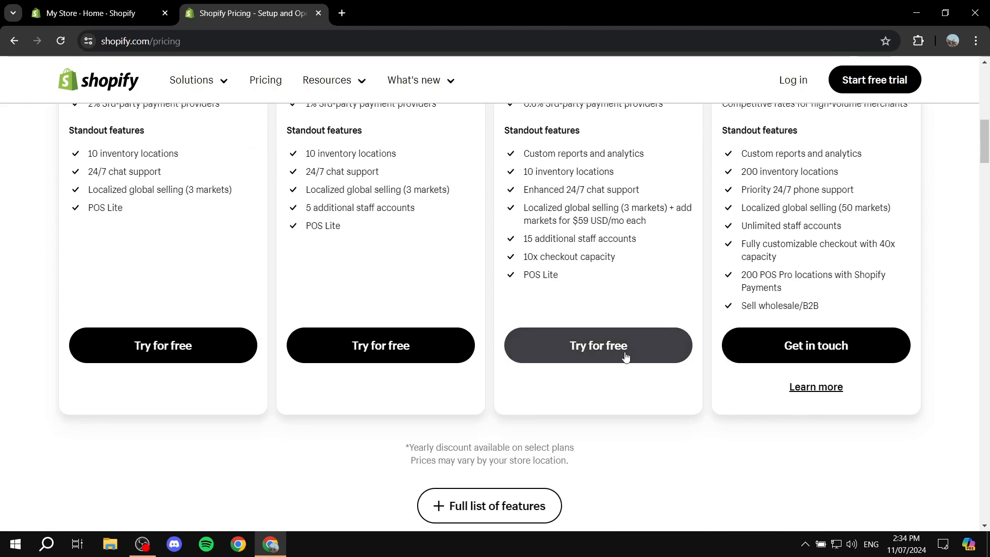
scroll(568, 360, down, 5)
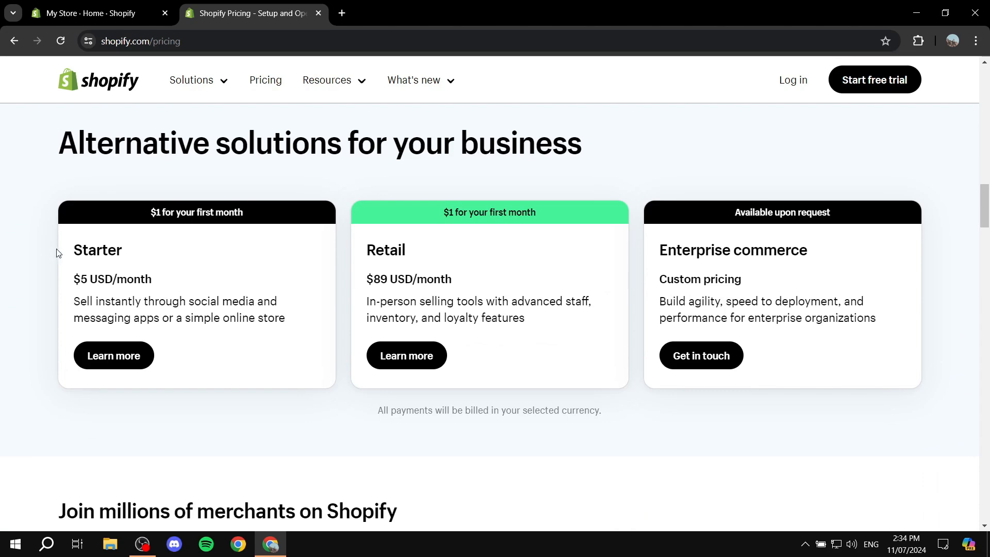
drag(73, 249, 148, 252)
click(148, 252)
scroll(235, 295, up, 20)
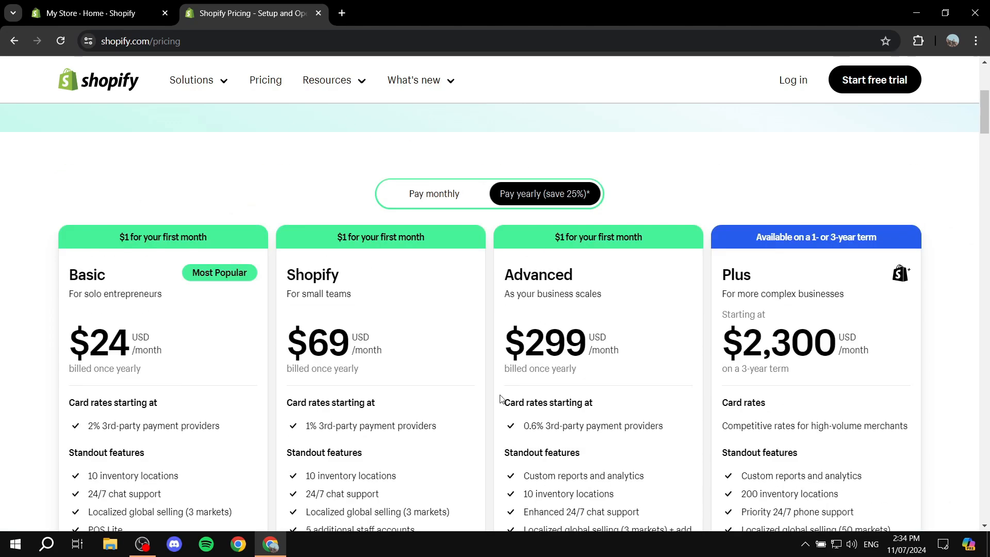
click(318, 12)
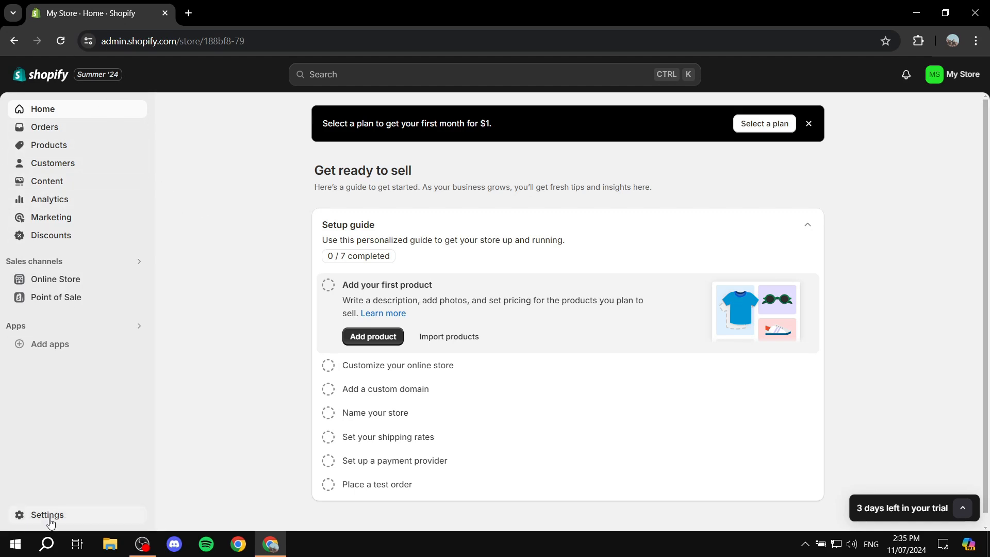
Step: Look over the Products page and the store settings categories, from General down to Policies, and close the settings
click(44, 145)
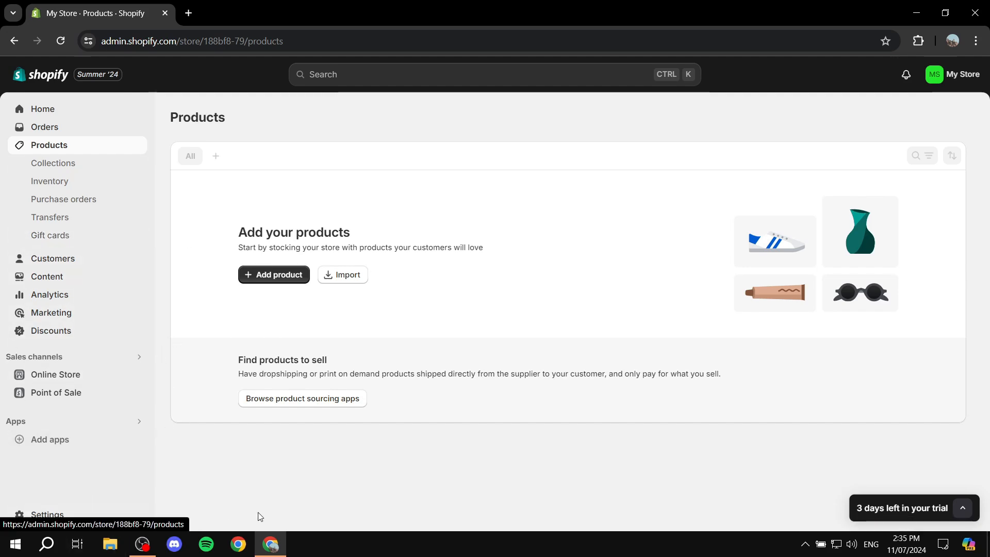
click(43, 519)
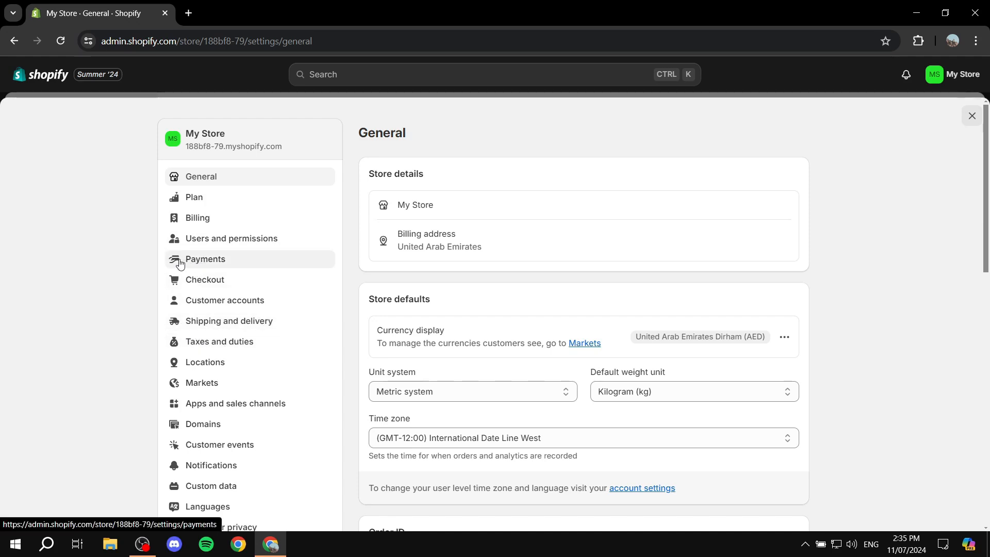
scroll(258, 346, down, 4)
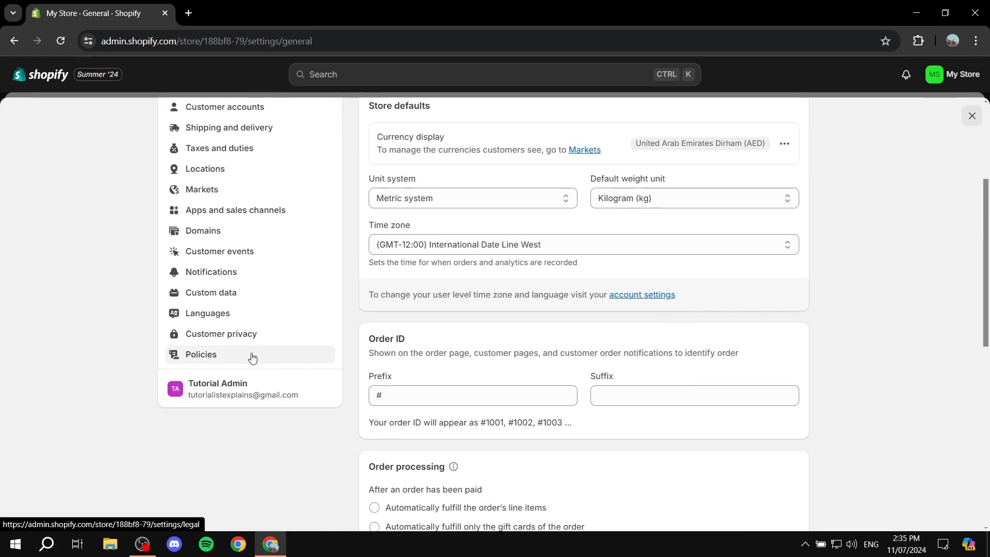
scroll(257, 351, up, 4)
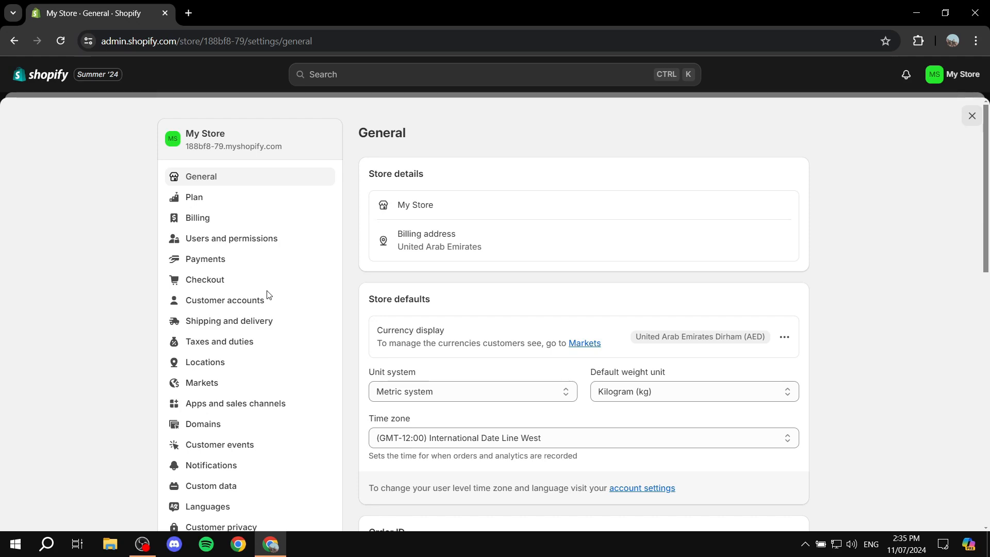
key(F11)
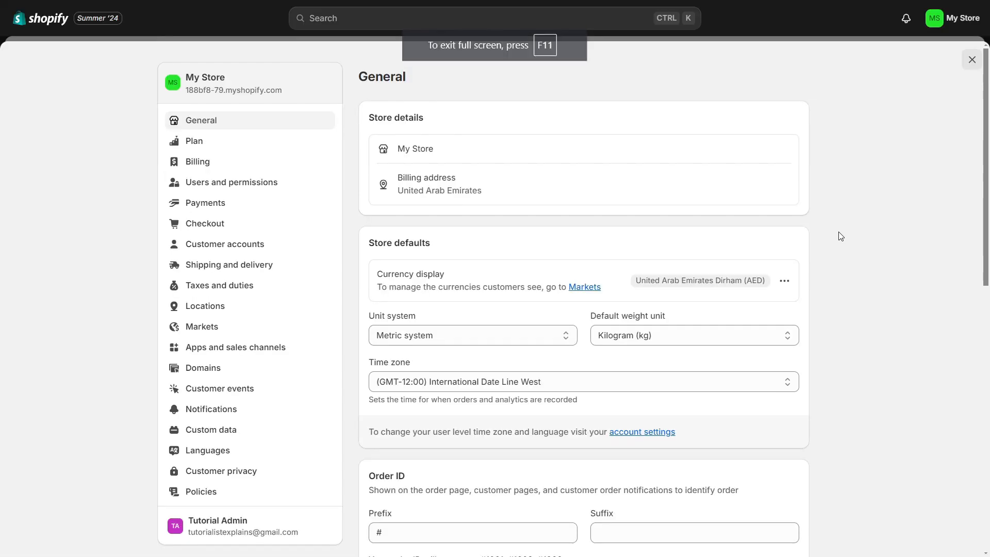
click(971, 60)
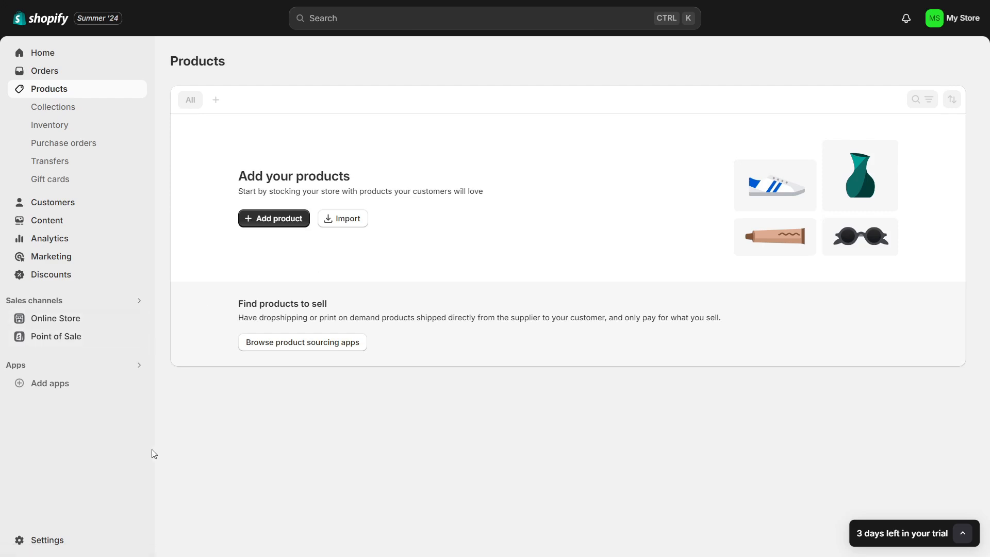
Step: Open the online store's current Dawn theme for customization and bring up the home page's Image banner settings
click(56, 321)
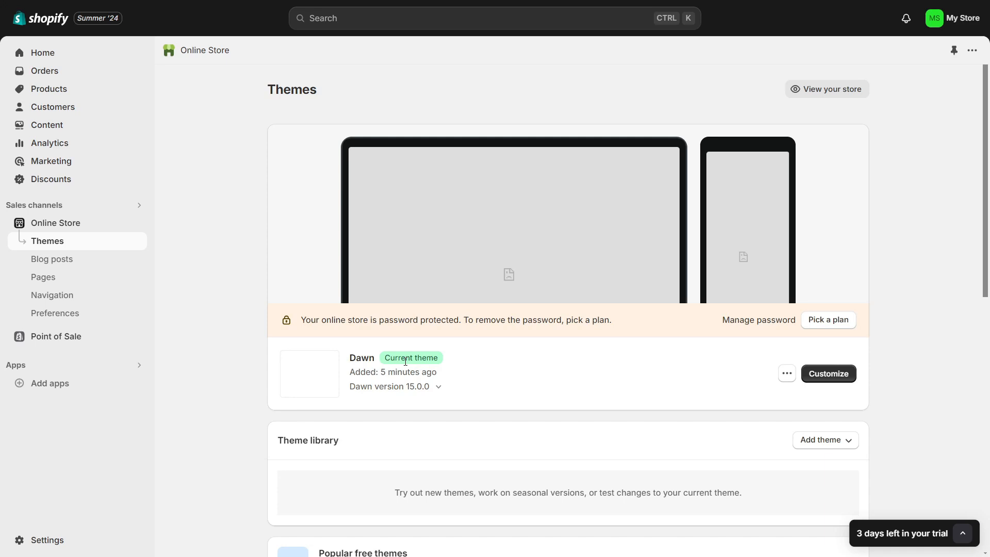
click(833, 376)
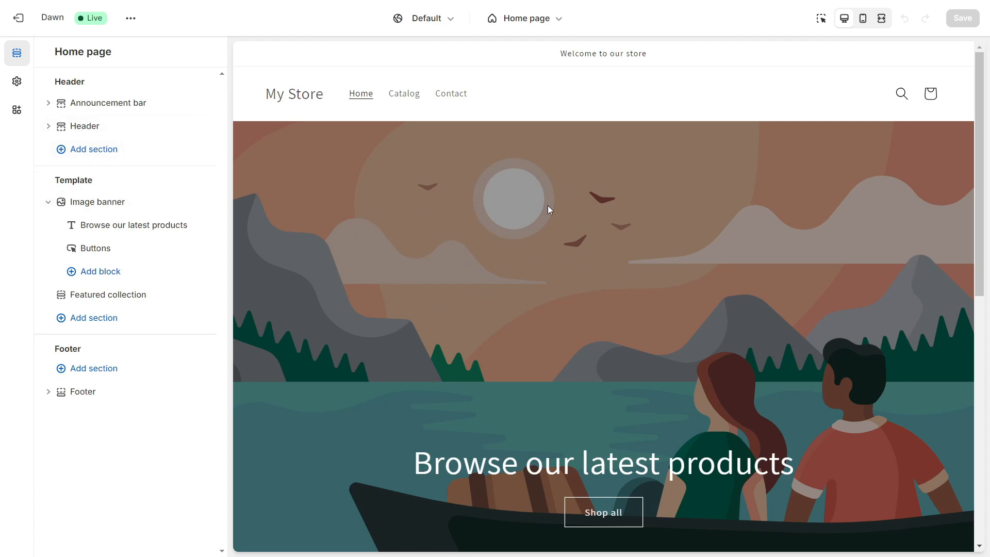
scroll(641, 255, down, 2)
scroll(584, 186, up, 2)
click(129, 206)
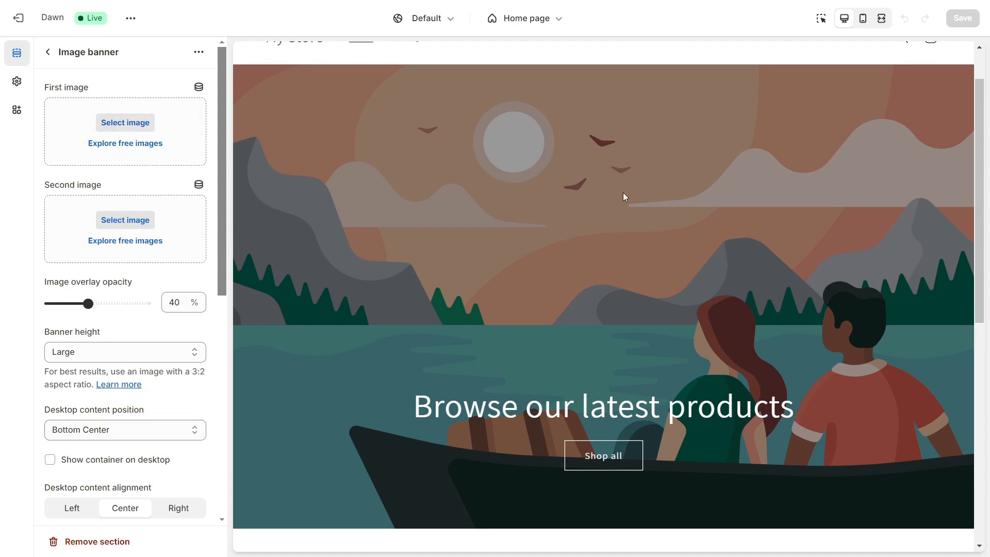
key(F11)
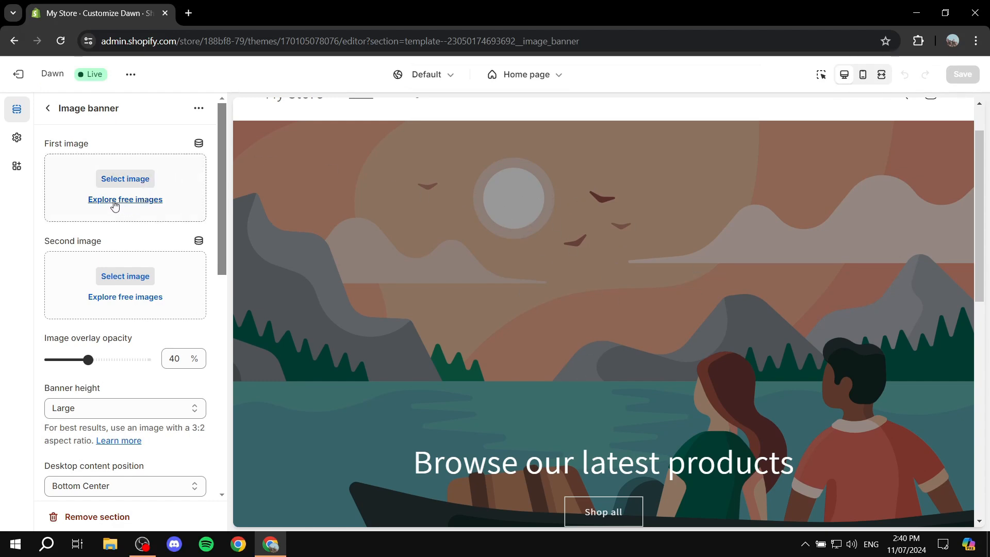
click(116, 201)
scroll(178, 279, down, 7)
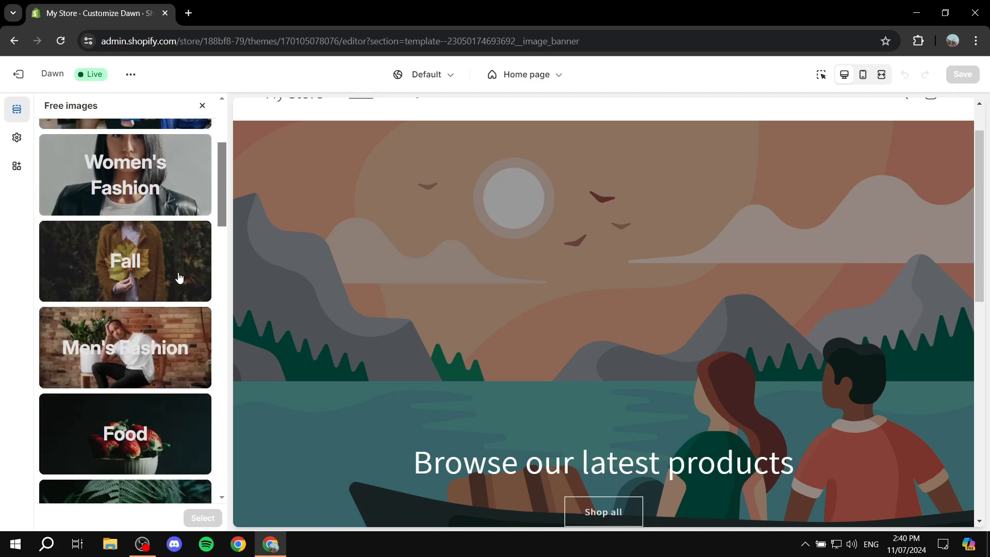
click(157, 317)
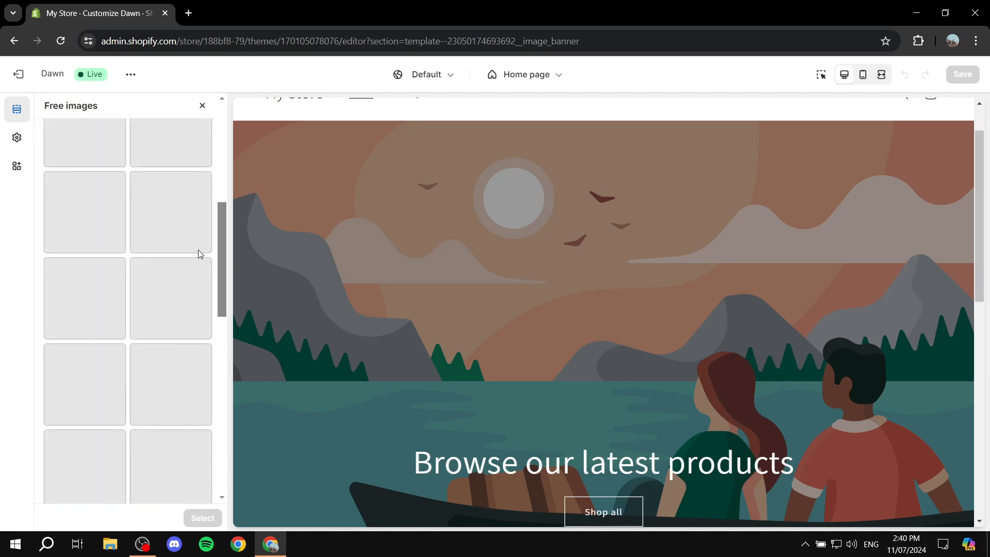
scroll(175, 212, up, 3)
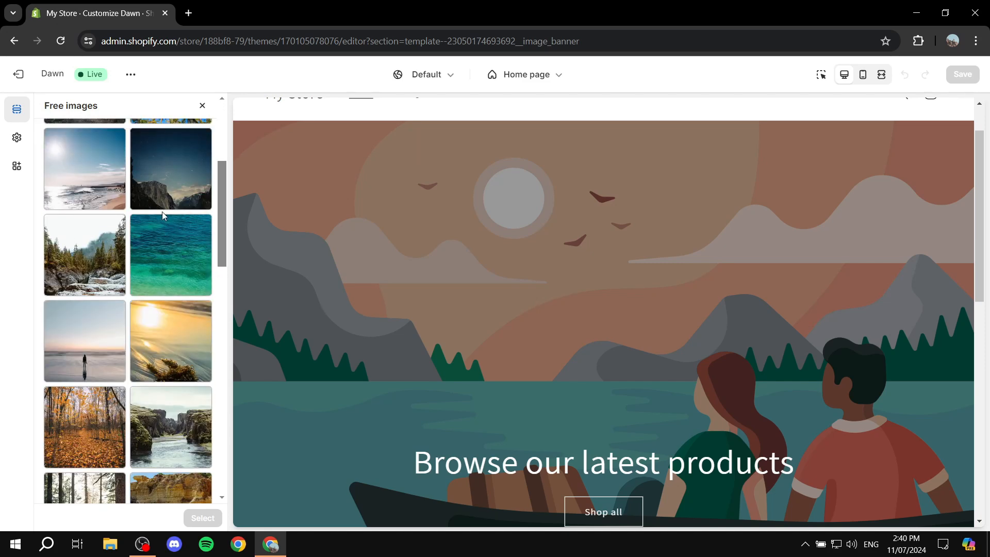
click(183, 261)
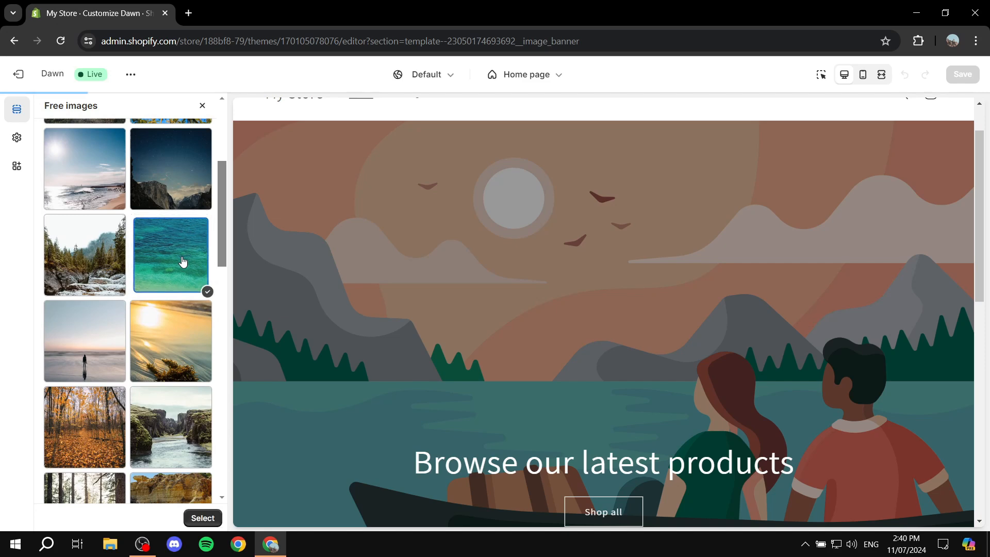
scroll(181, 258, up, 5)
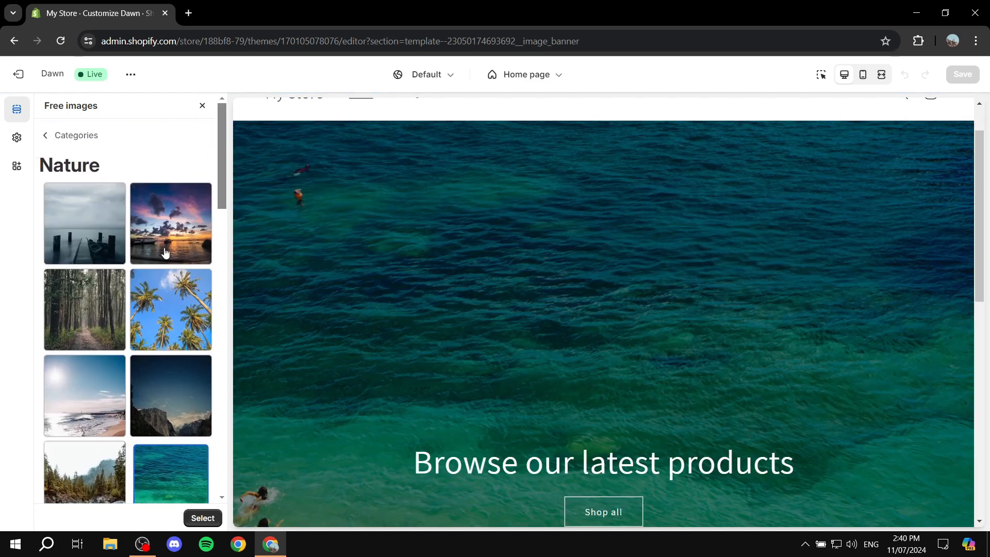
scroll(149, 269, down, 5)
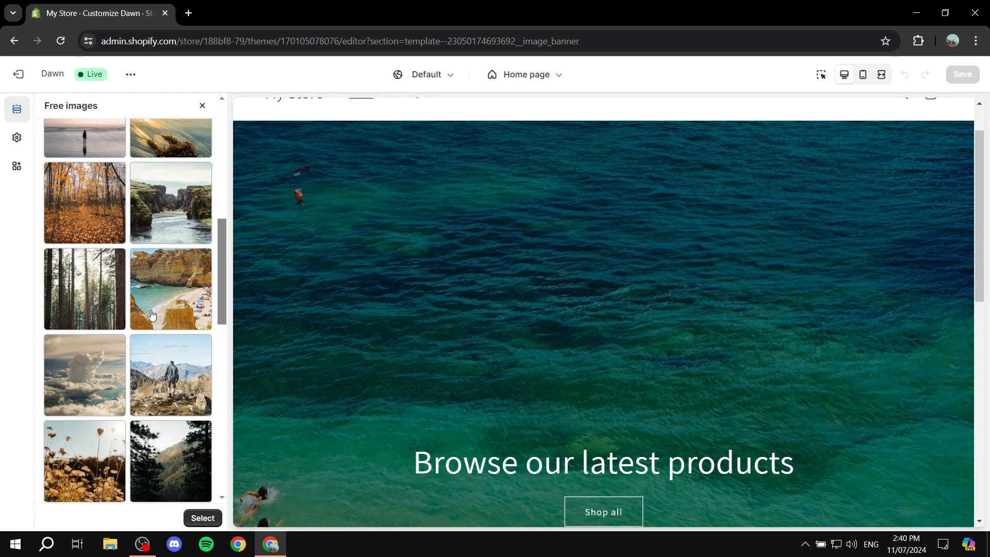
click(161, 437)
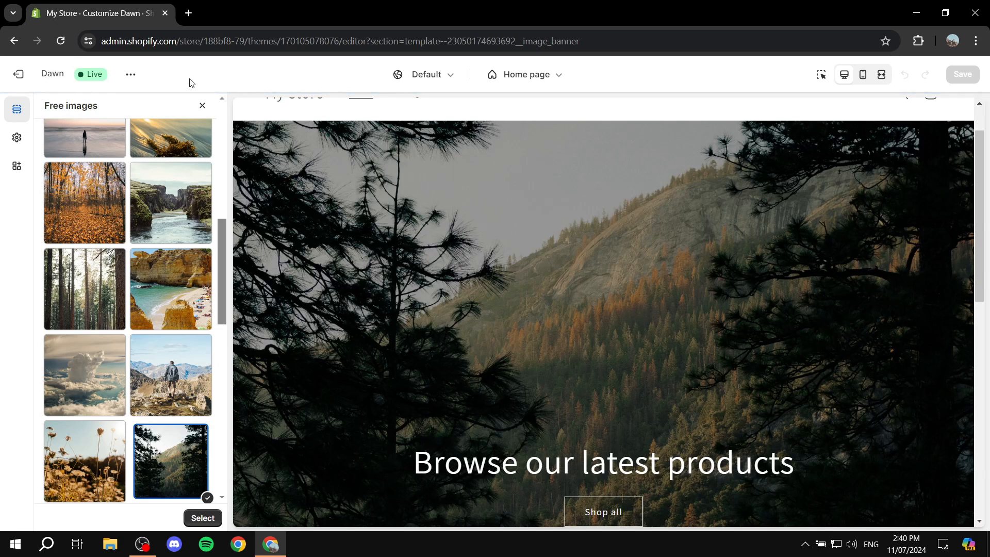
click(202, 106)
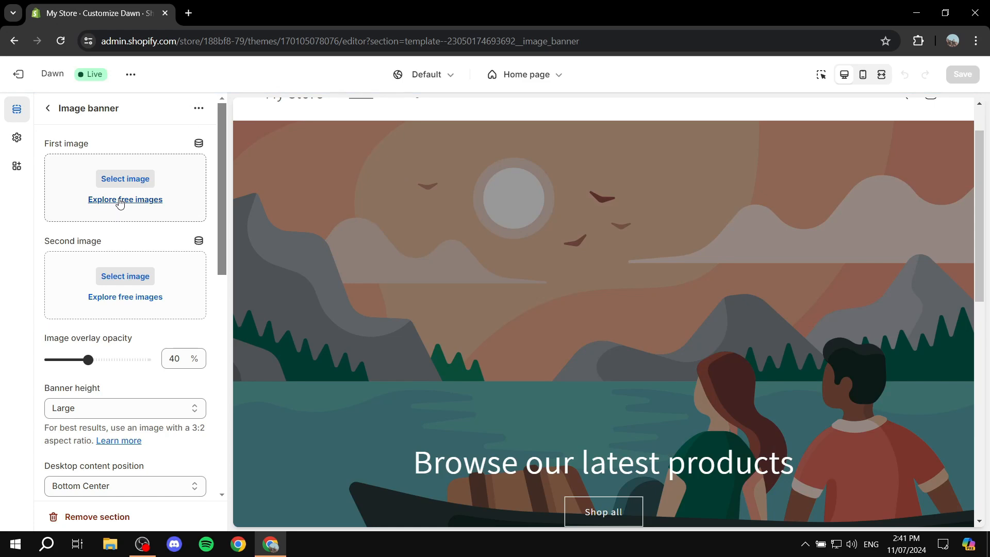
Step: Set the banner's first image to the autumn-trees-hillside photo from the Nature category of the free images
click(119, 203)
scroll(157, 257, down, 5)
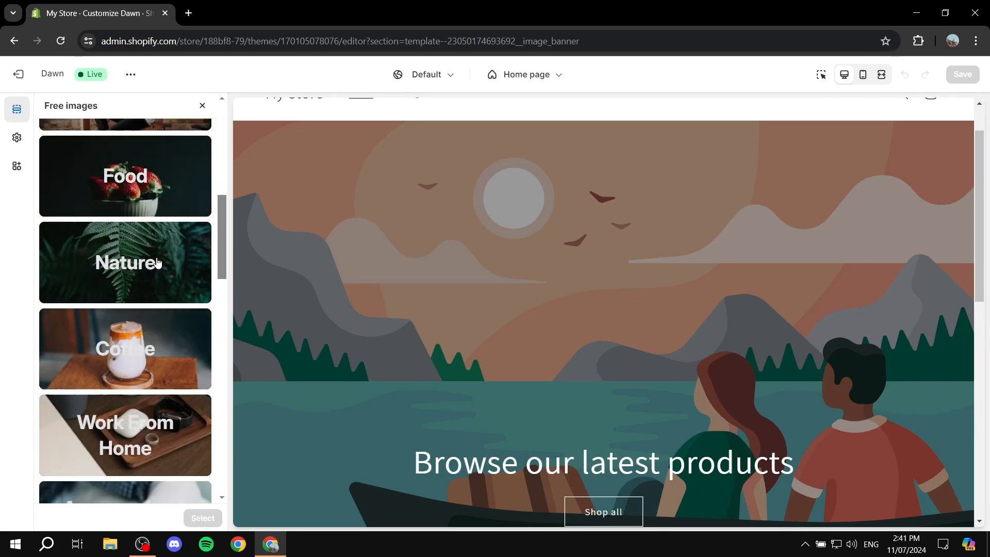
click(158, 262)
scroll(170, 309, down, 5)
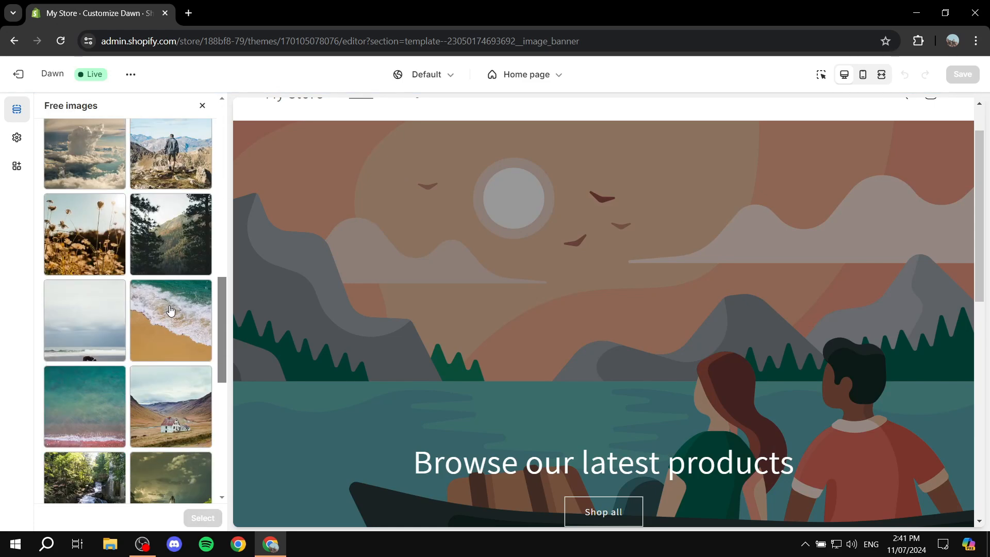
click(173, 260)
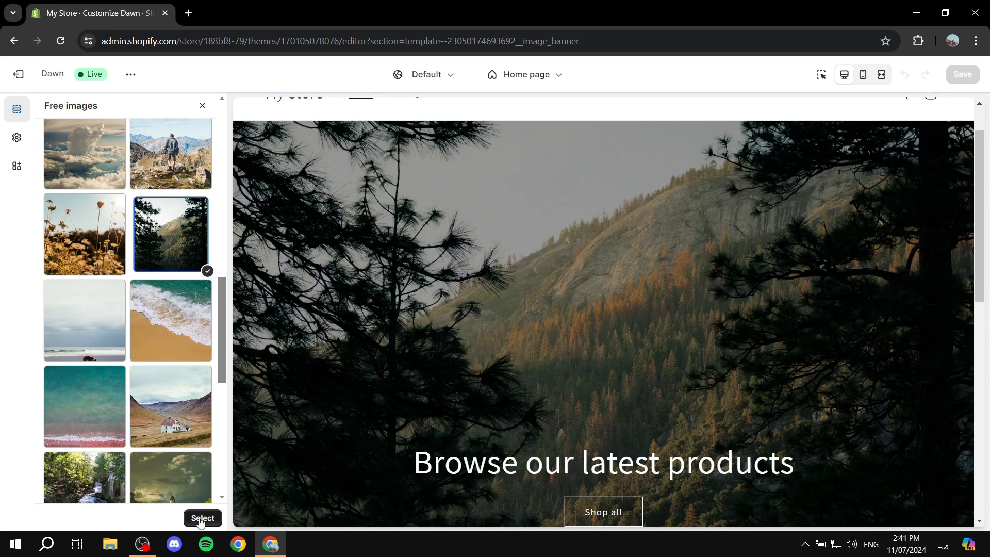
click(201, 519)
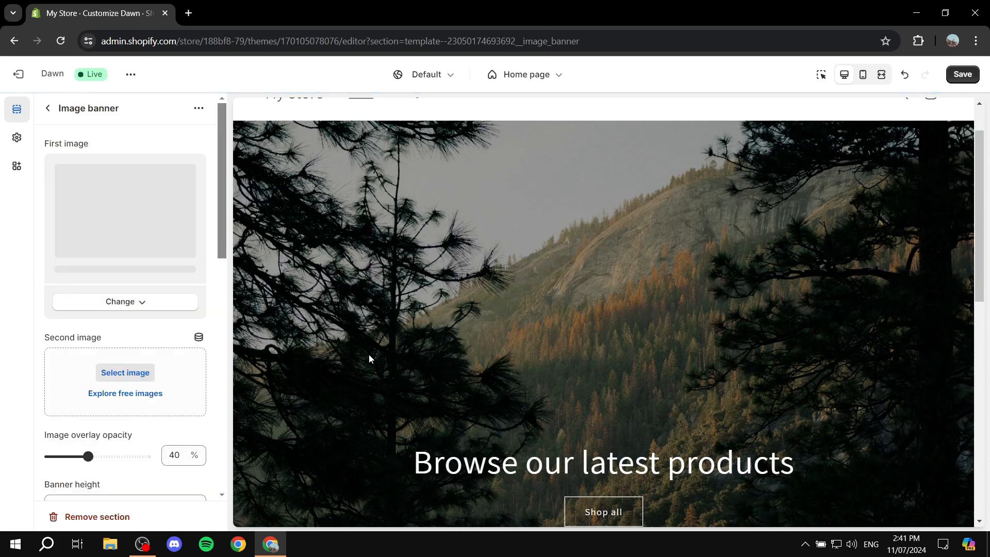
Step: Set the image banner's height to Medium and return to the home page's section list
scroll(153, 303, down, 5)
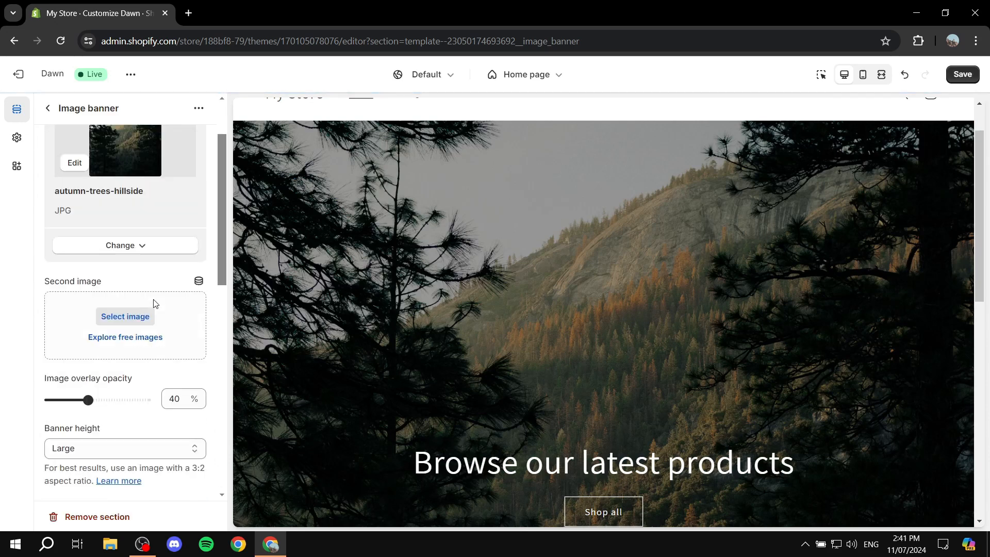
scroll(137, 332, up, 4)
scroll(133, 315, down, 4)
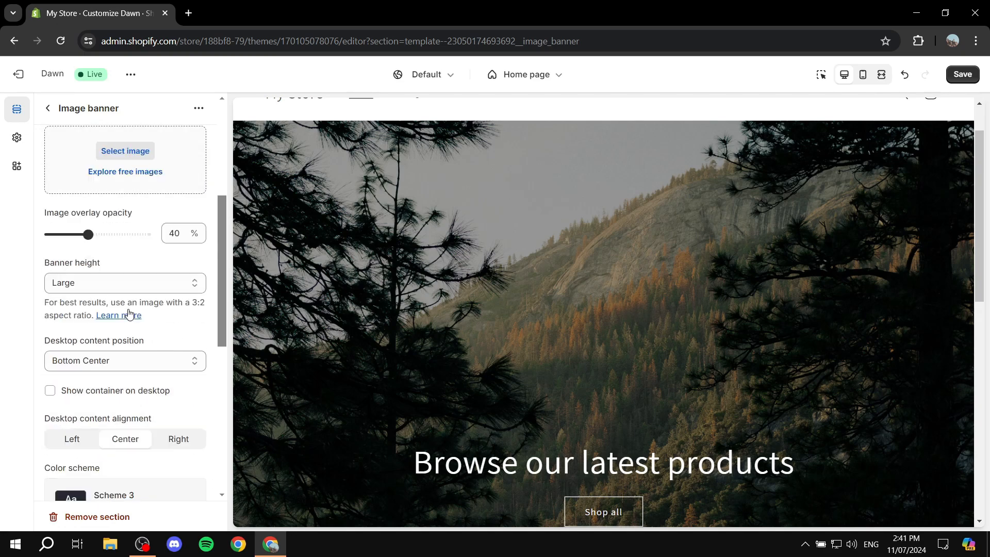
click(123, 277)
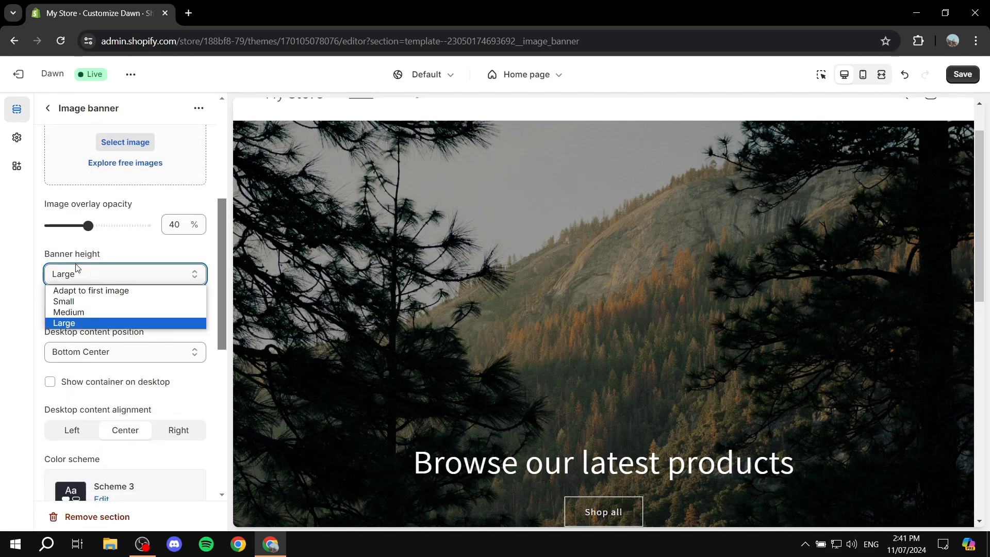
click(103, 313)
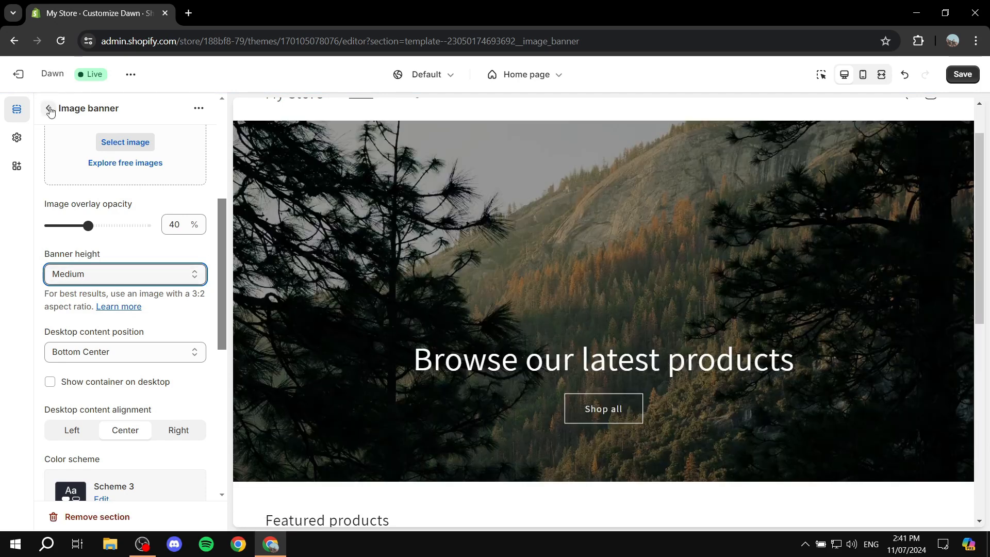
click(47, 108)
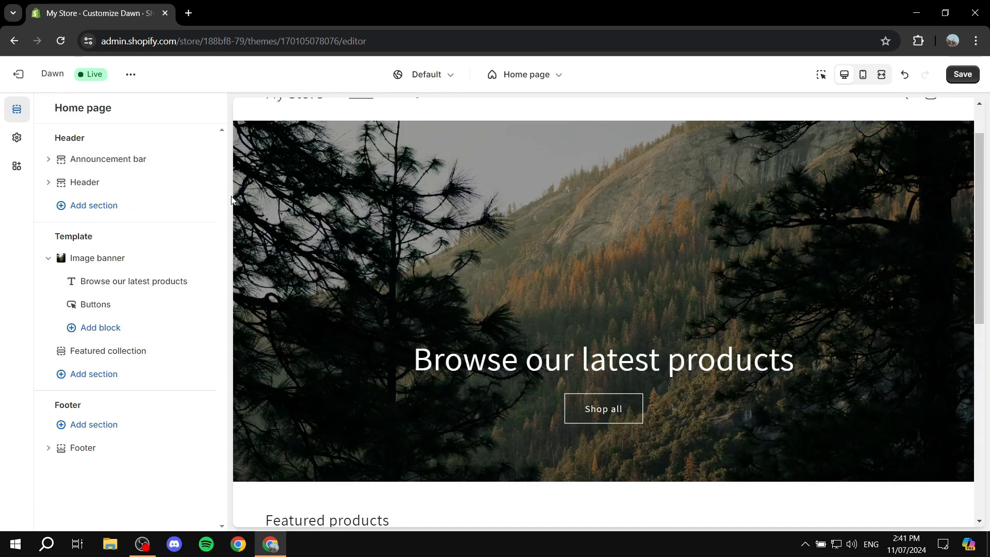
Step: Look over the home page's featured products area and the Featured collection section's settings, and return to the section list
scroll(358, 347, down, 1)
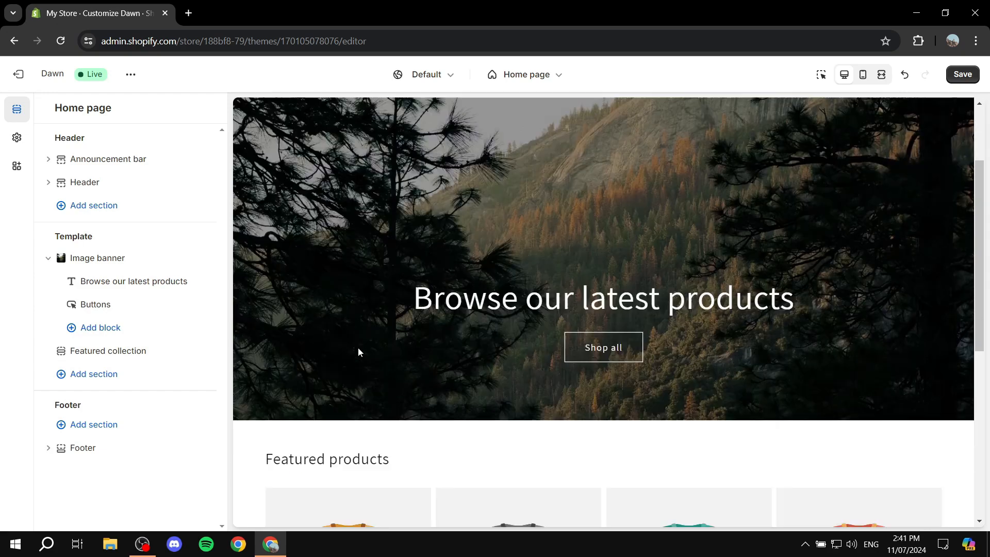
scroll(358, 348, down, 3)
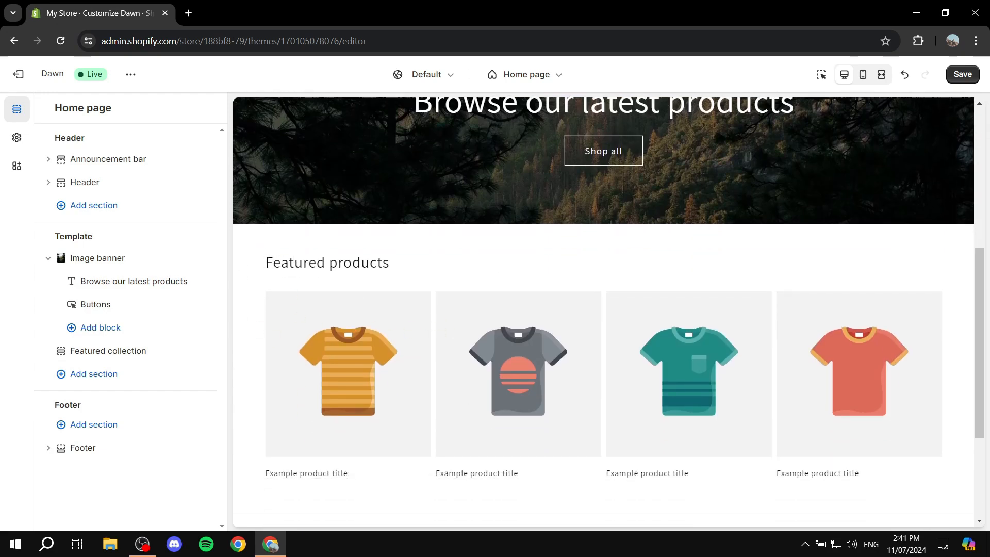
drag(266, 263, 420, 271)
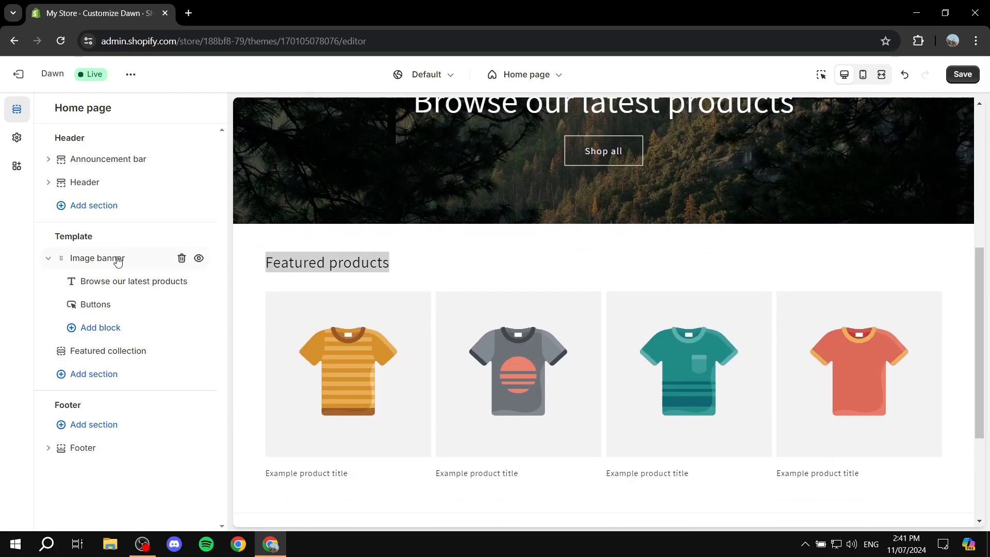
click(122, 352)
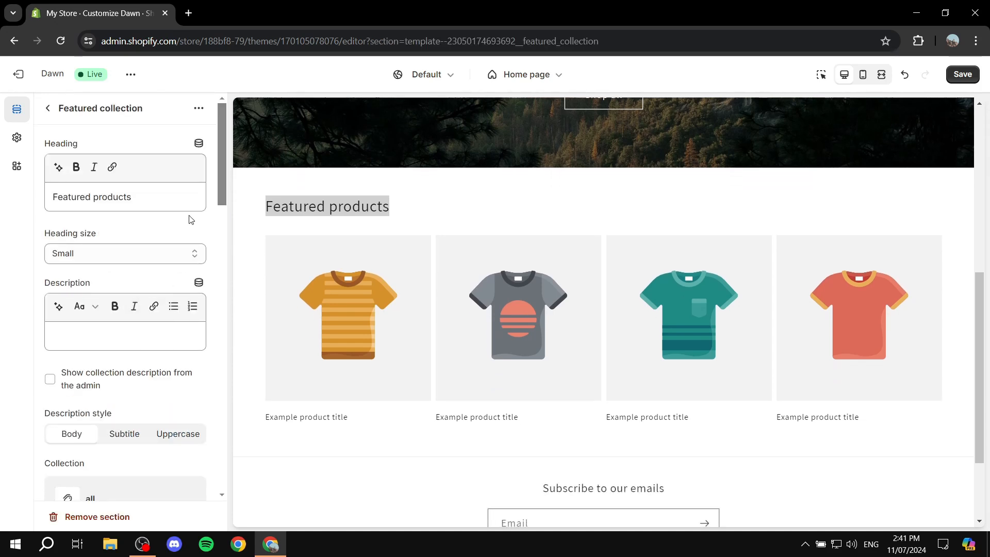
click(48, 109)
Step: Change the image banner's heading to "Text" and return to the home page's section list
scroll(467, 250, up, 6)
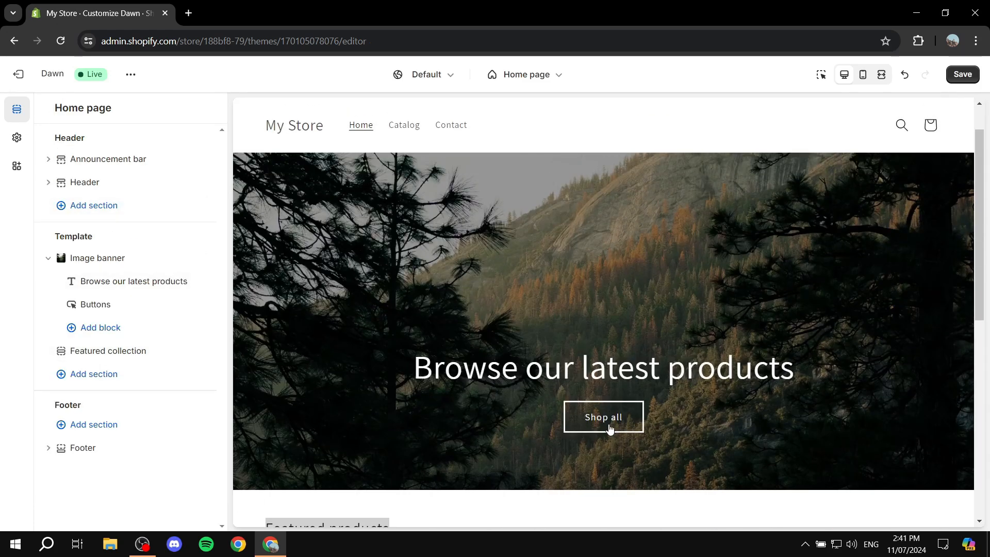
triple_click(445, 370)
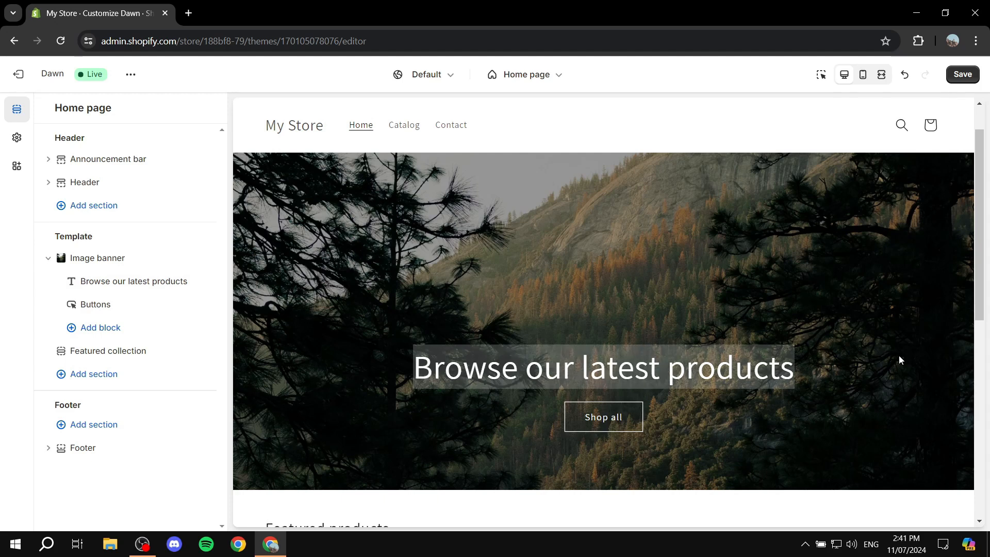
click(676, 326)
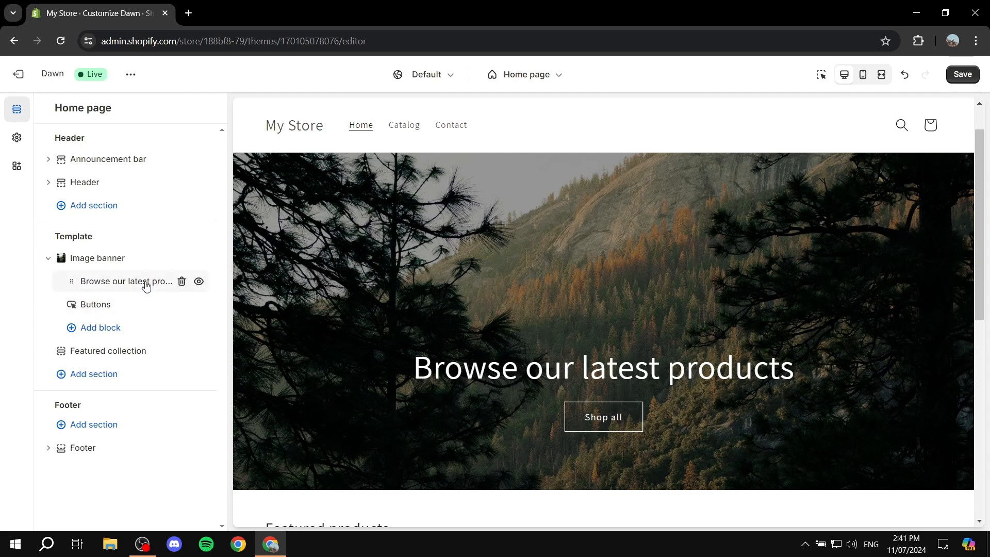
click(146, 287)
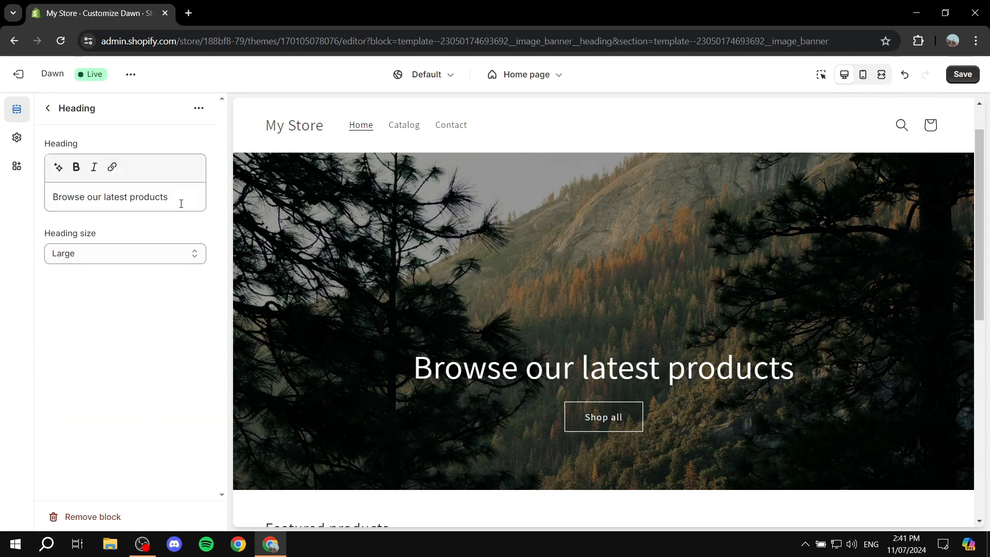
drag(181, 203, 70, 210)
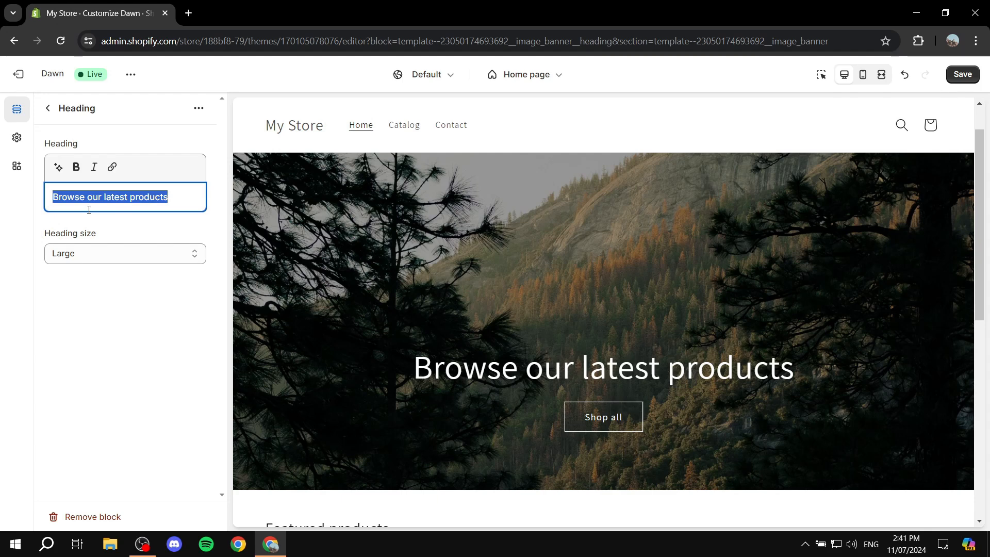
text(Text)
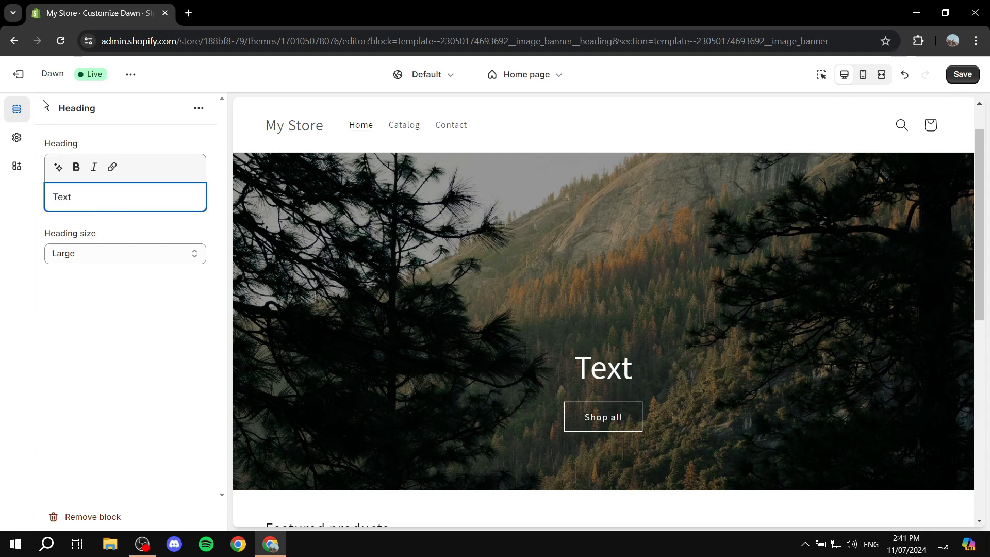
click(45, 107)
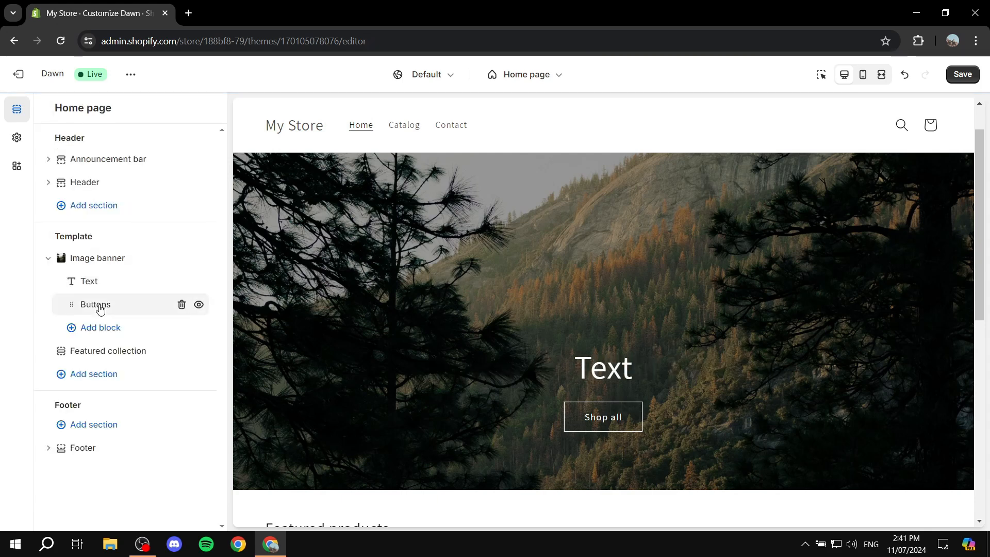
Step: Review the label, link and outline style settings of the image banner's buttons, leaving them as they are
click(100, 306)
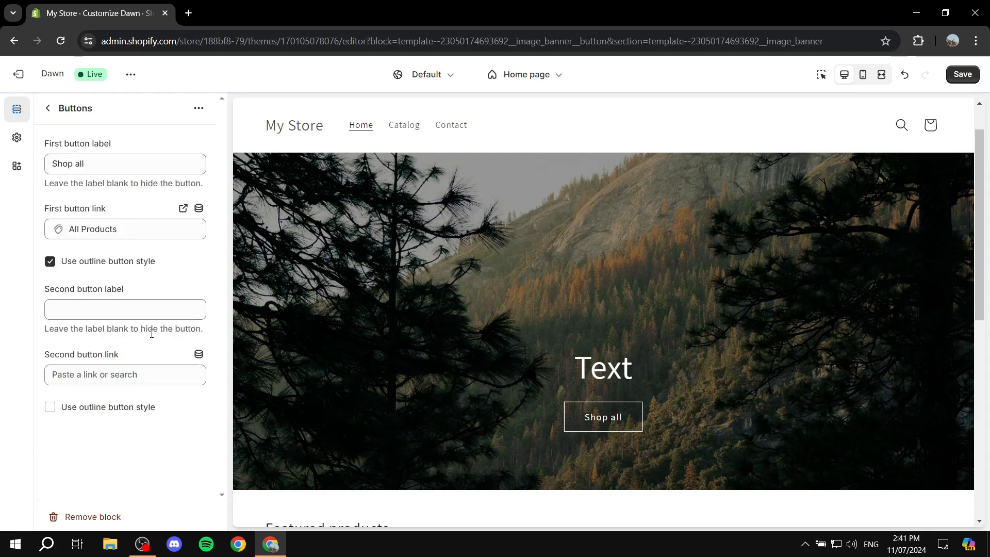
triple_click(99, 165)
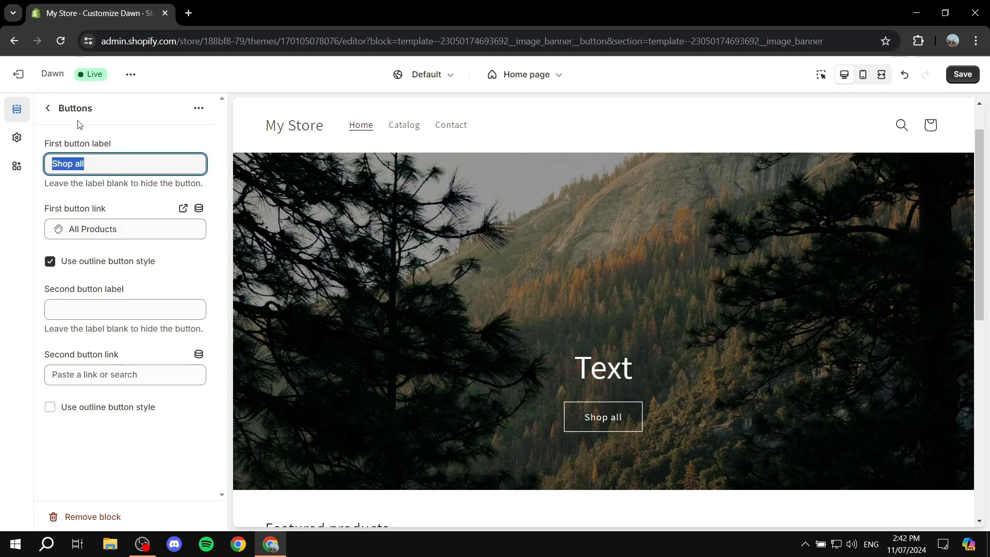
click(48, 108)
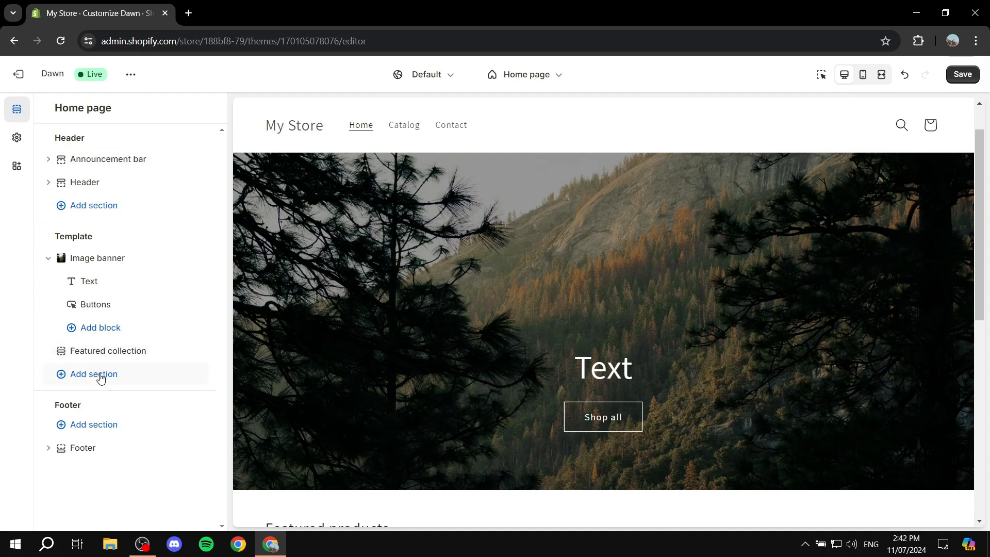
Step: Add a Slideshow section to the home page template below Featured collection and check its placement in the preview
click(101, 378)
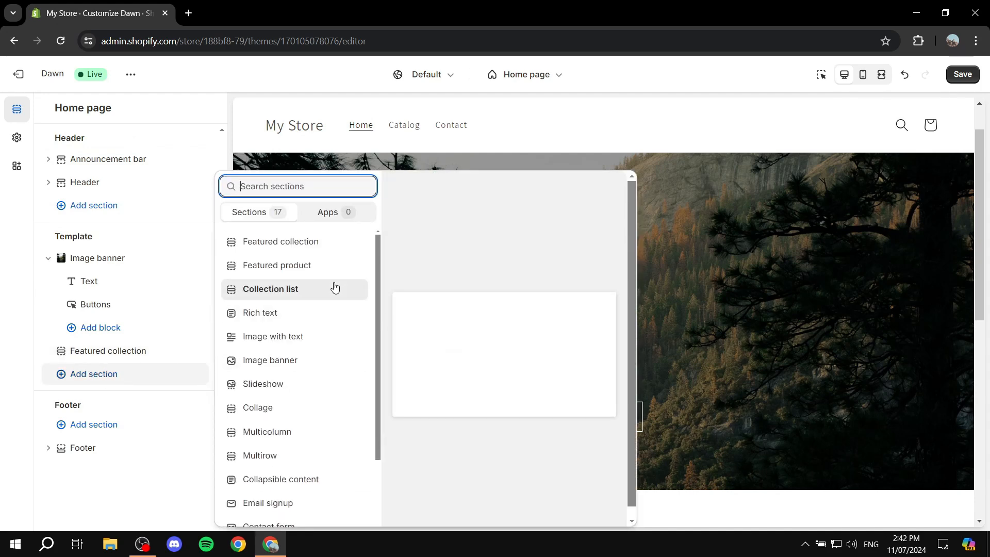
scroll(309, 315, down, 2)
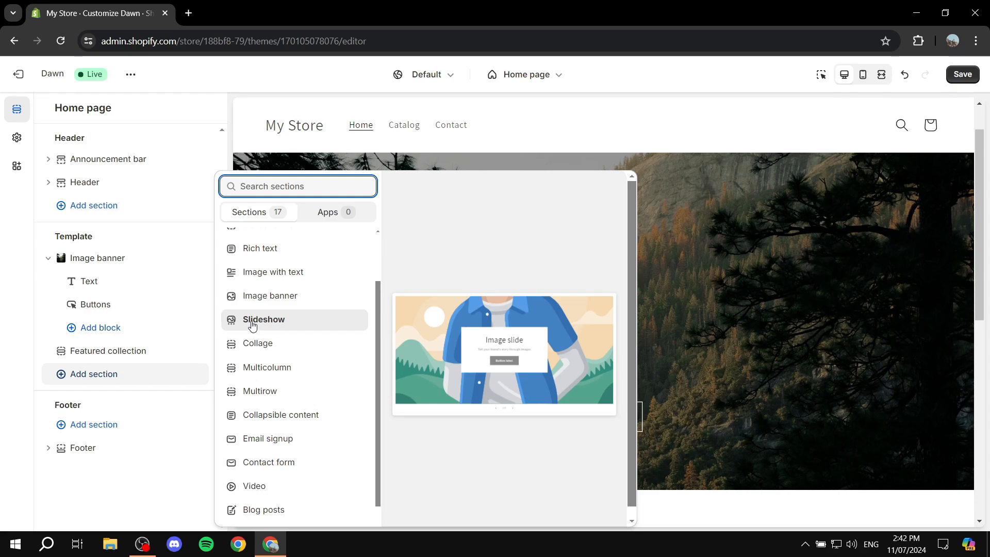
click(261, 324)
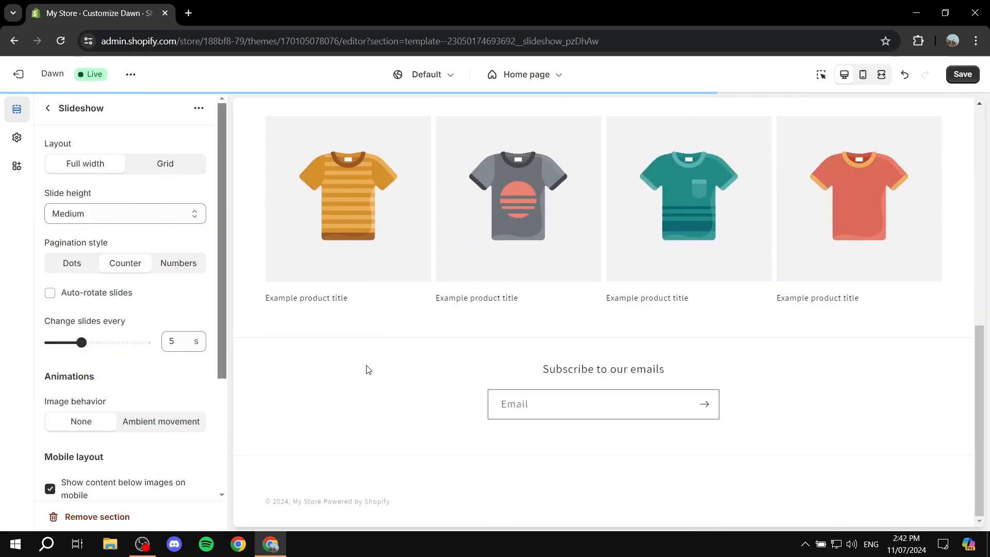
scroll(530, 304, up, 5)
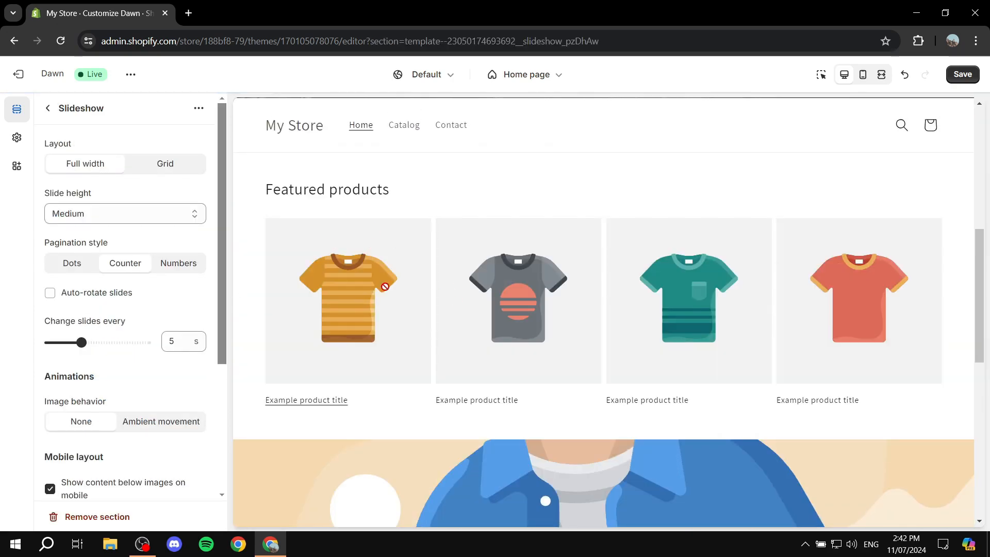
click(48, 109)
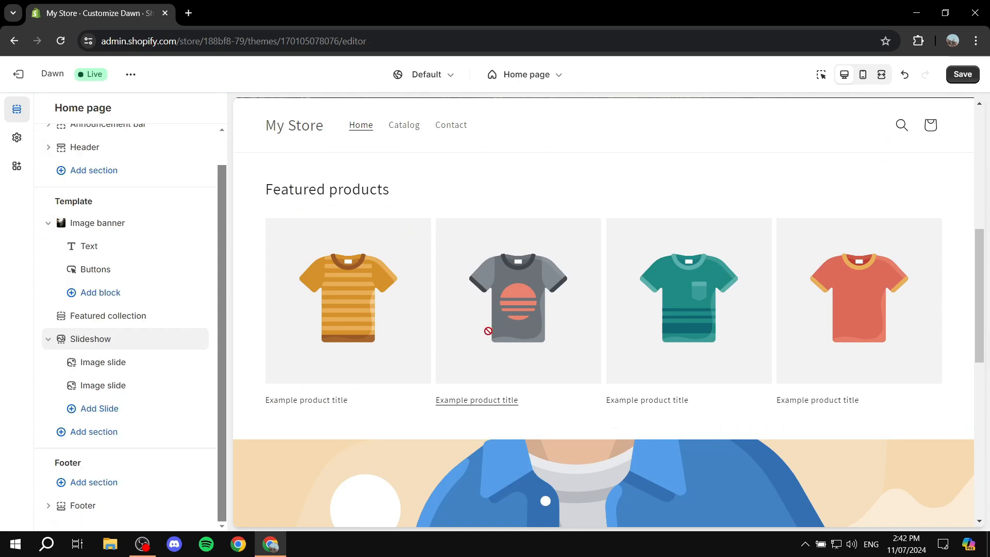
scroll(464, 340, down, 1)
scroll(457, 348, down, 2)
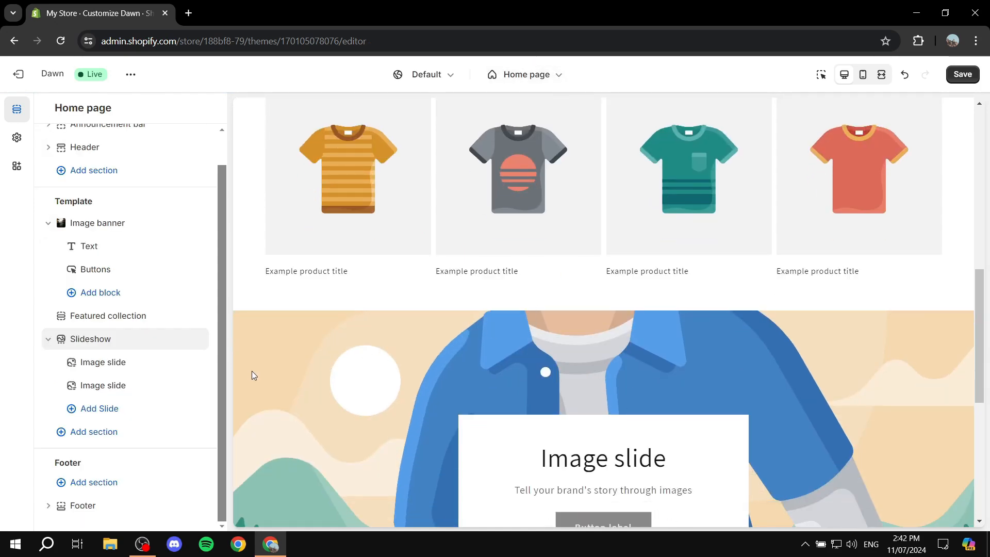
Step: Move the Slideshow section above Featured collection and look at its settings
click(49, 342)
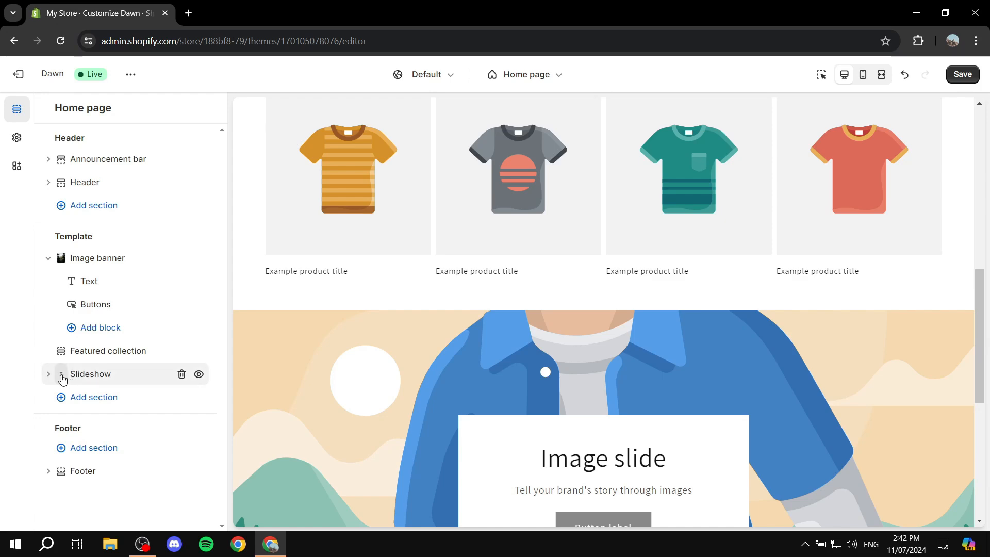
drag(59, 373, 58, 351)
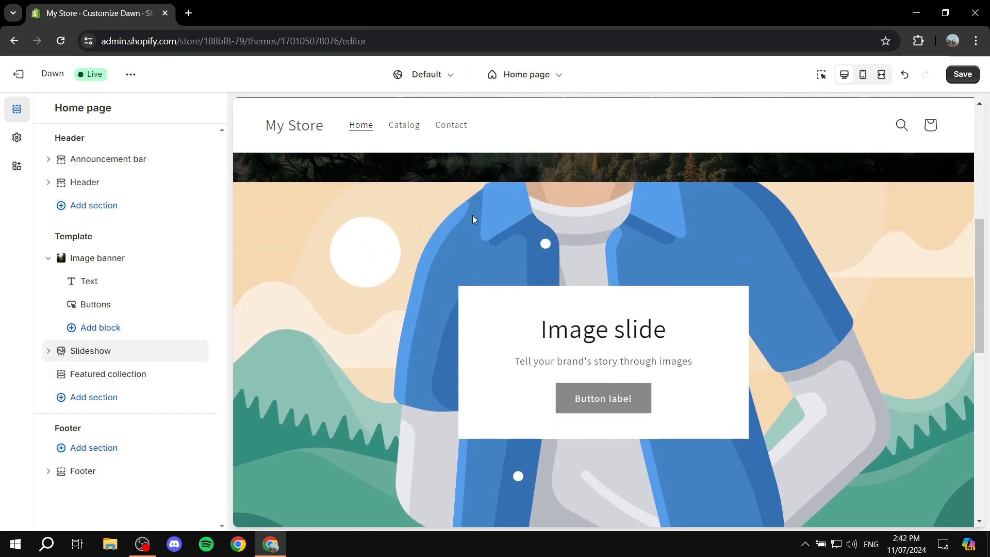
click(89, 351)
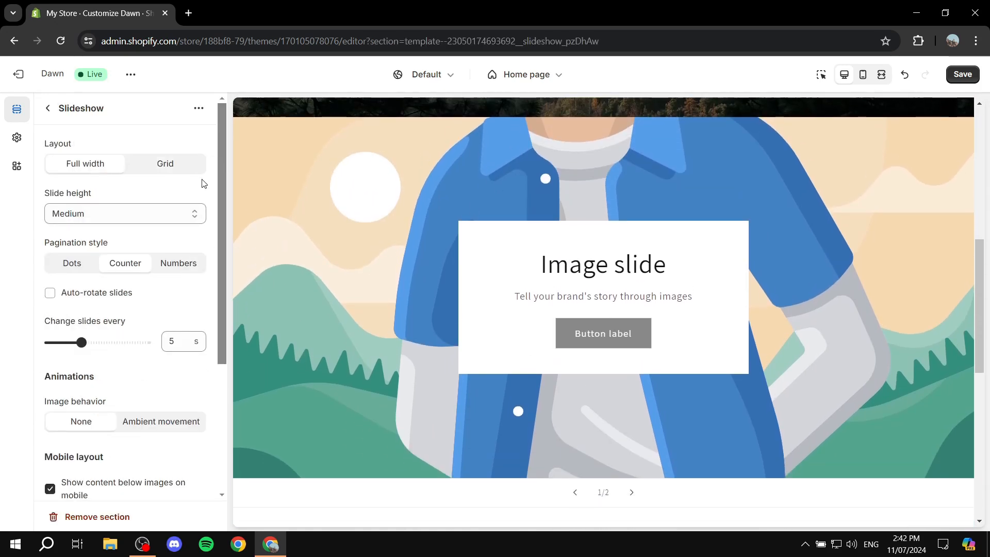
click(53, 110)
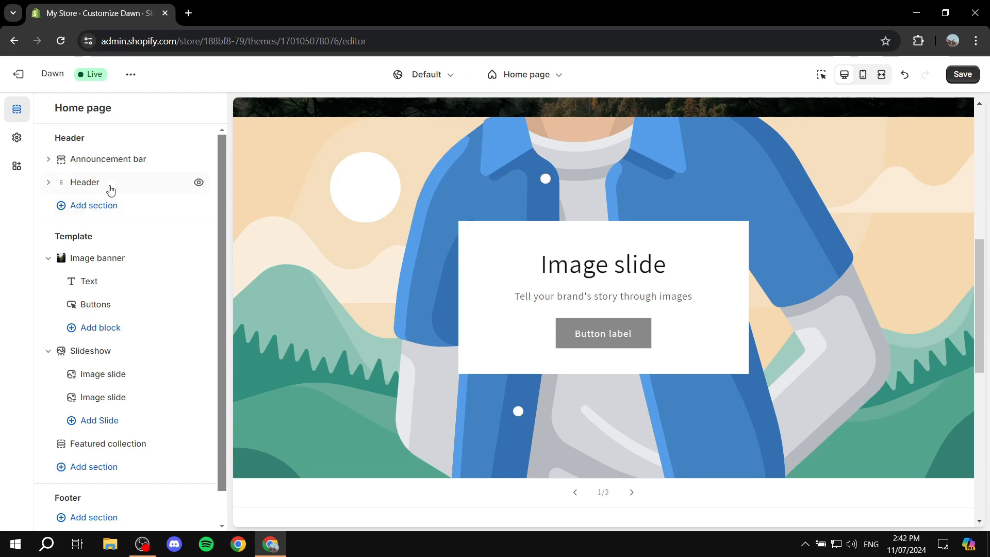
Step: Look over the theme settings categories and the available color schemes, and return to the home page's sections
click(16, 139)
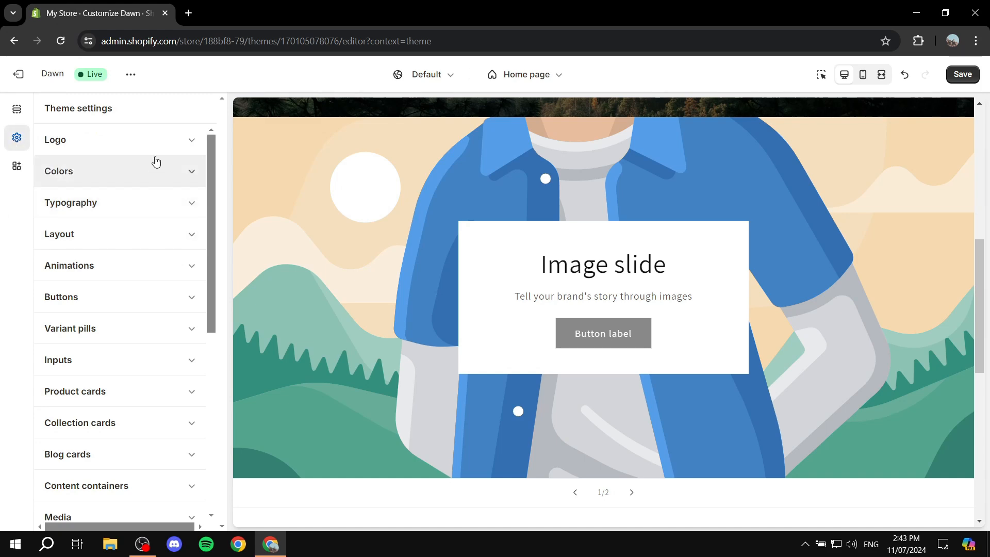
scroll(429, 198, up, 8)
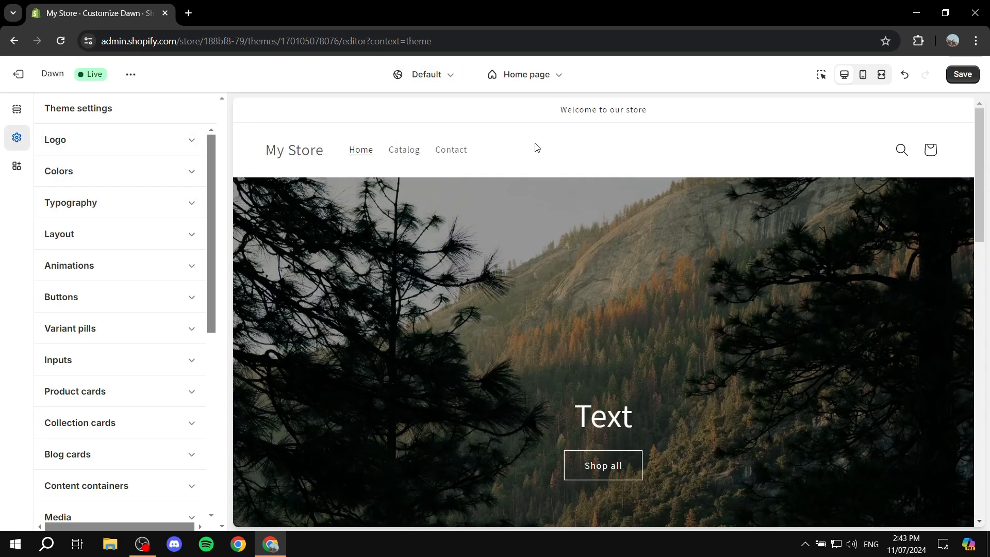
click(145, 172)
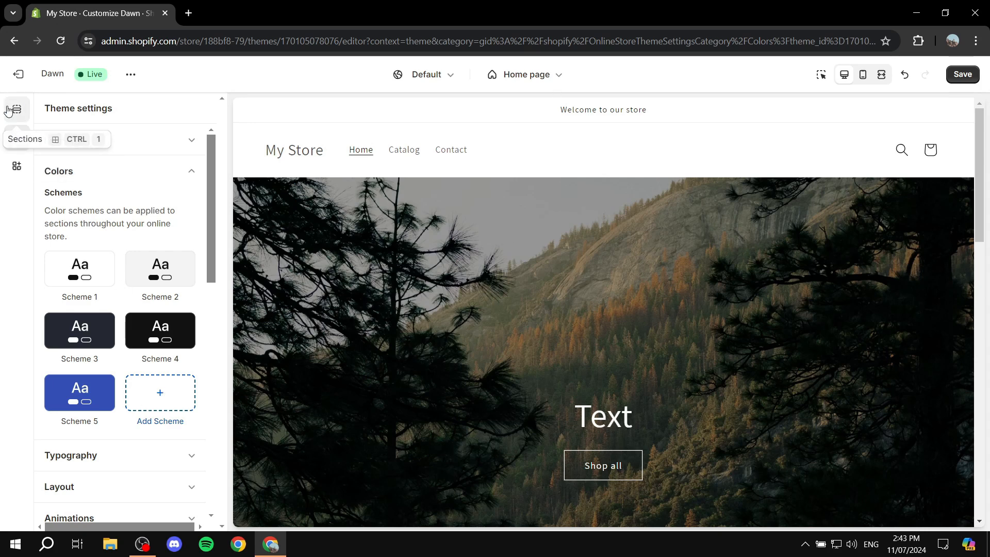
click(9, 110)
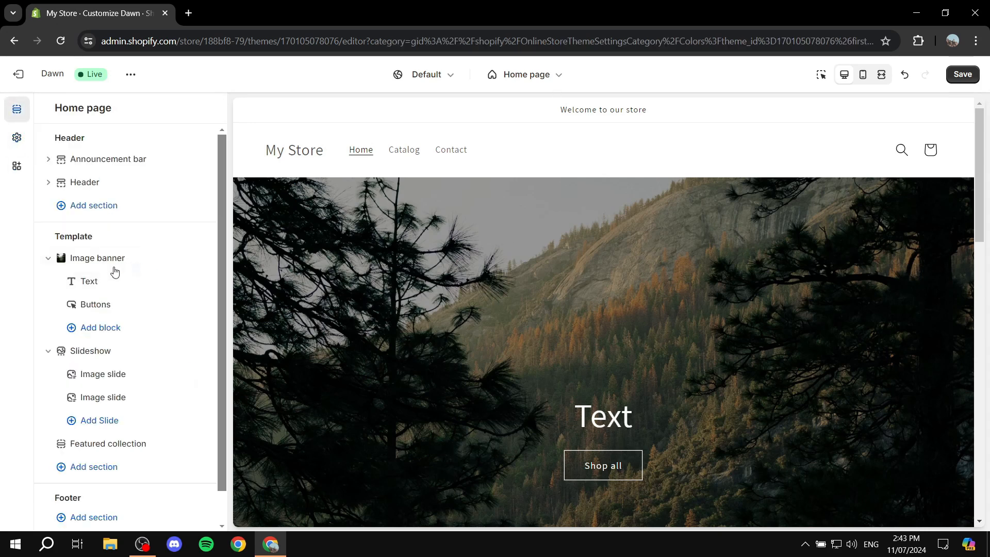
Step: Set the Header section's color scheme to Scheme 3 and save the theme changes
click(88, 182)
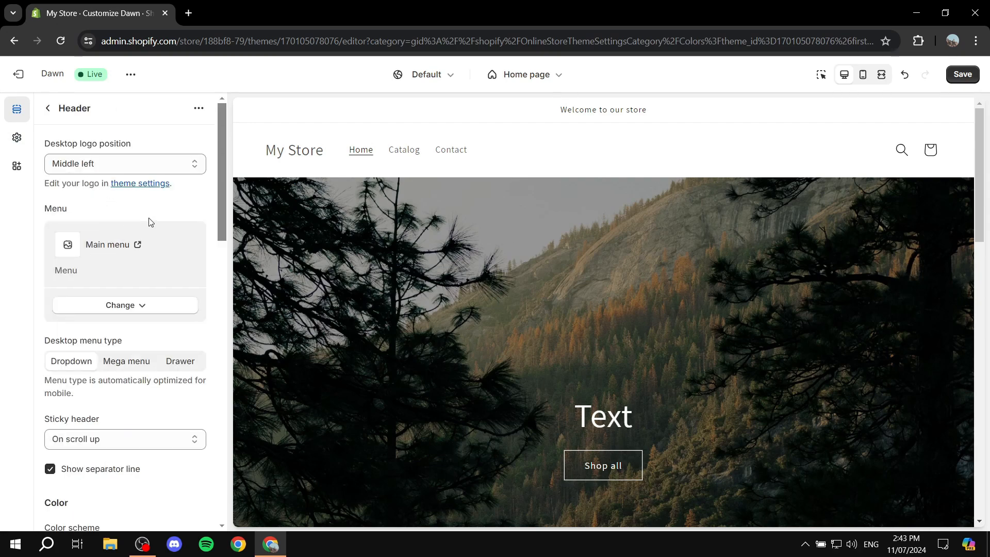
scroll(149, 223, down, 6)
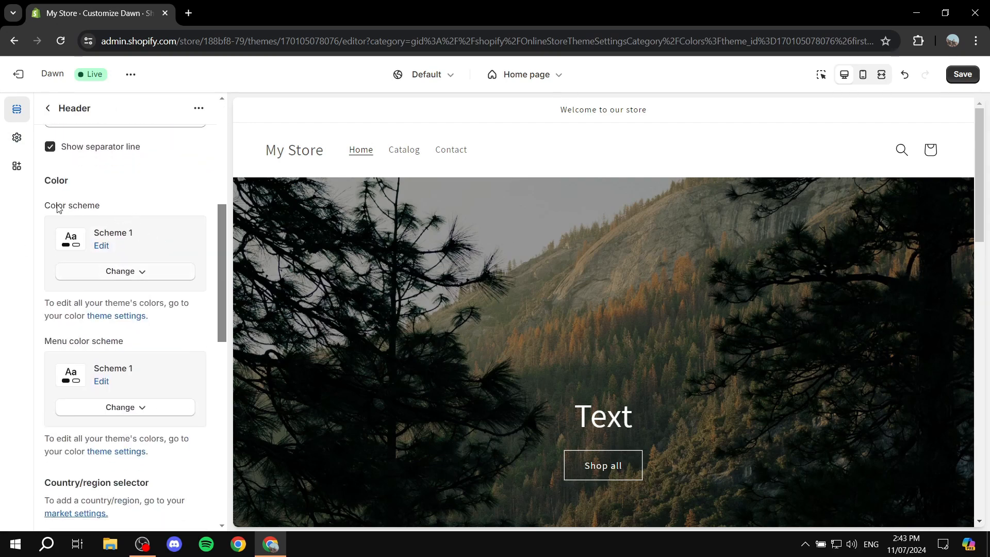
drag(49, 212, 95, 210)
click(115, 210)
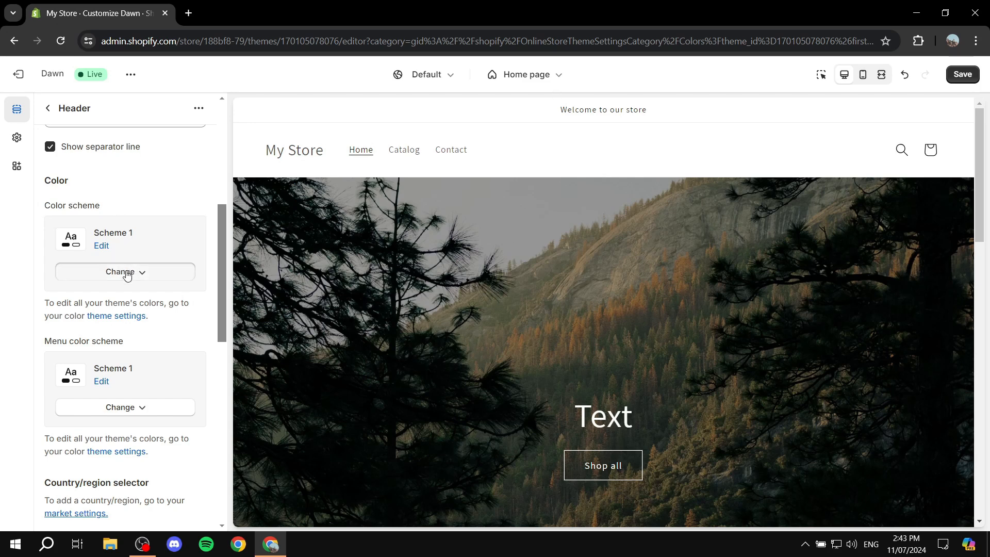
click(138, 271)
click(135, 376)
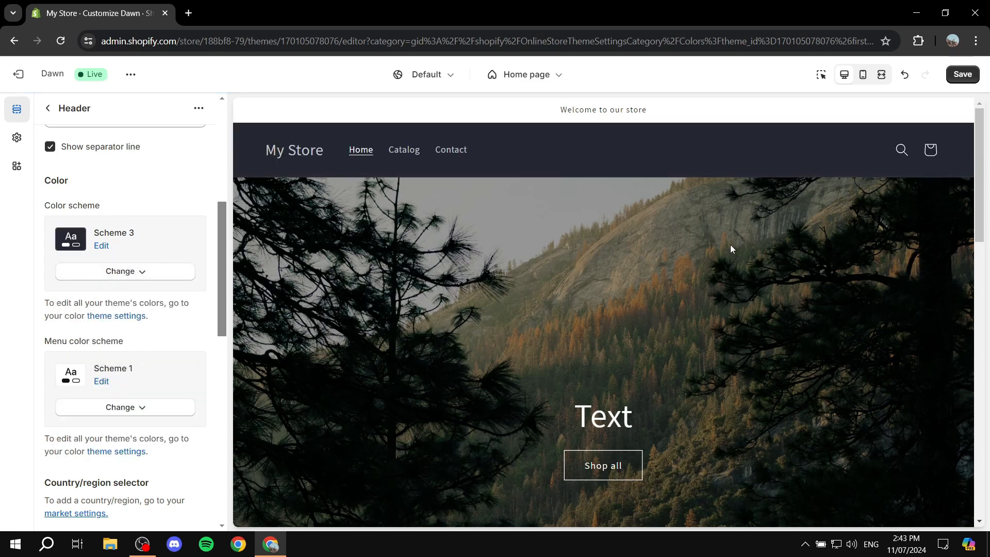
click(963, 74)
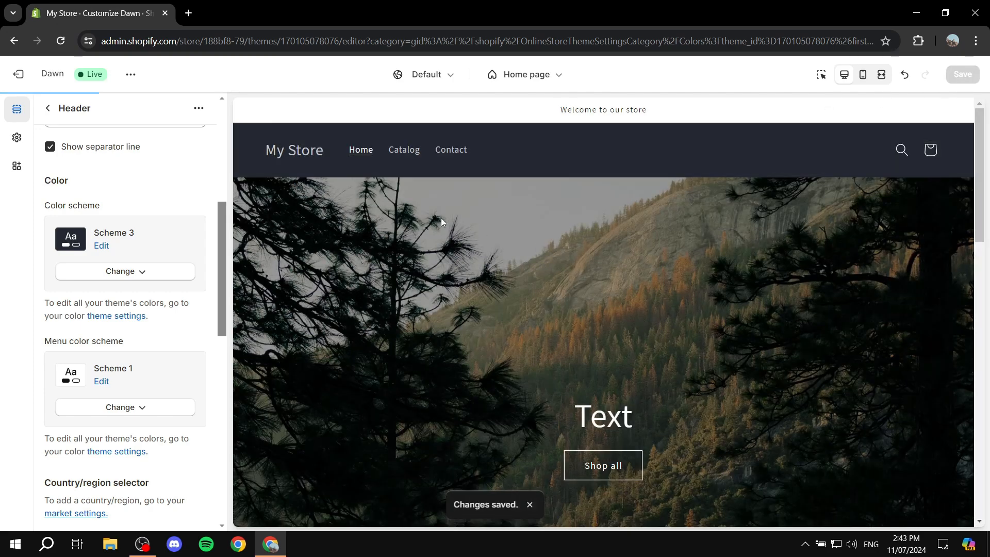
Step: Look over the home page preview and the list of other store pages available for customization
scroll(440, 219, down, 6)
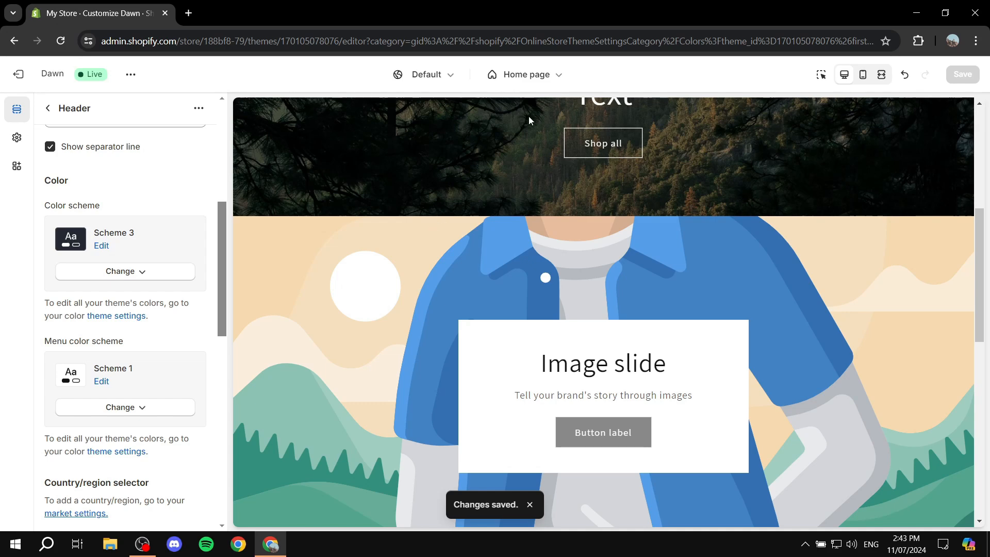
click(553, 78)
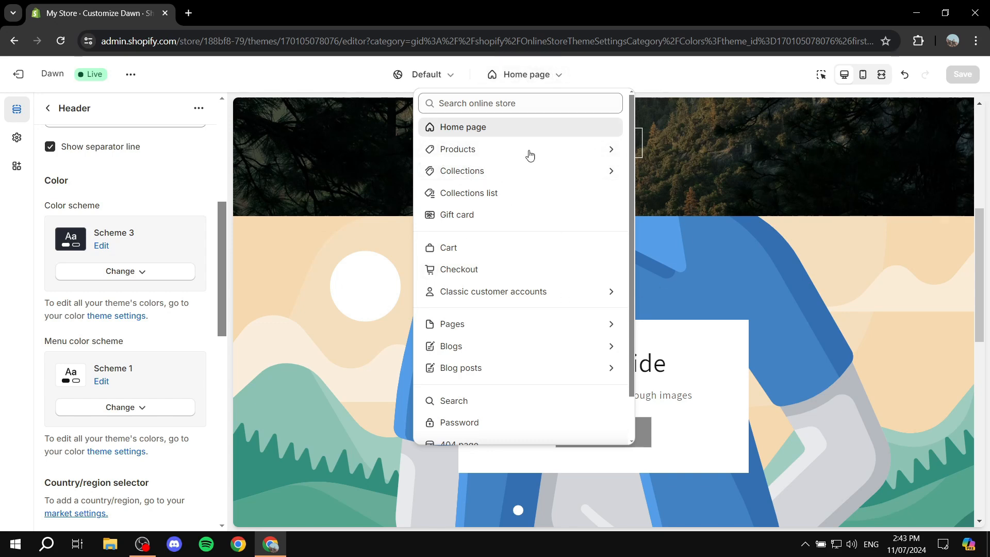
click(704, 155)
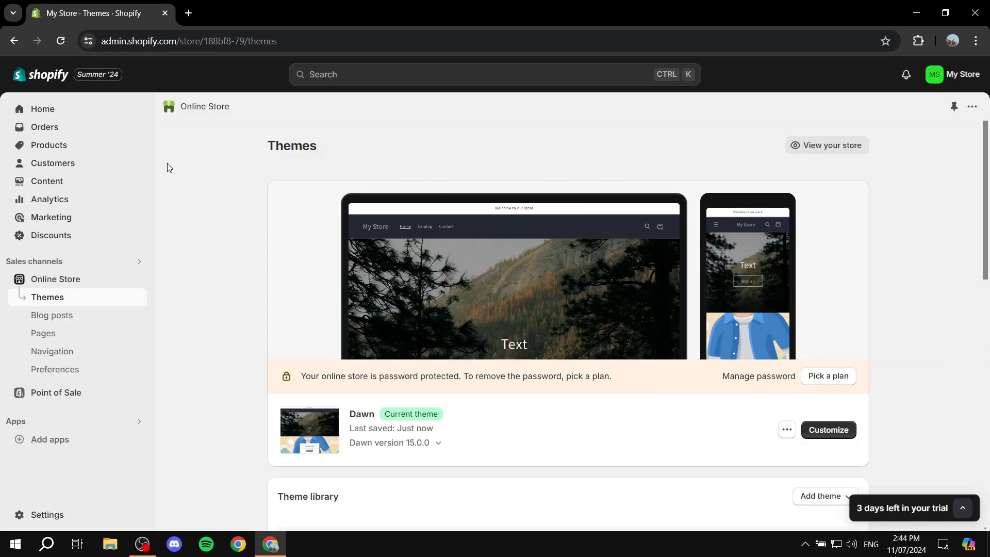
Step: Start adding a new product in the Products area and title it Red
click(48, 146)
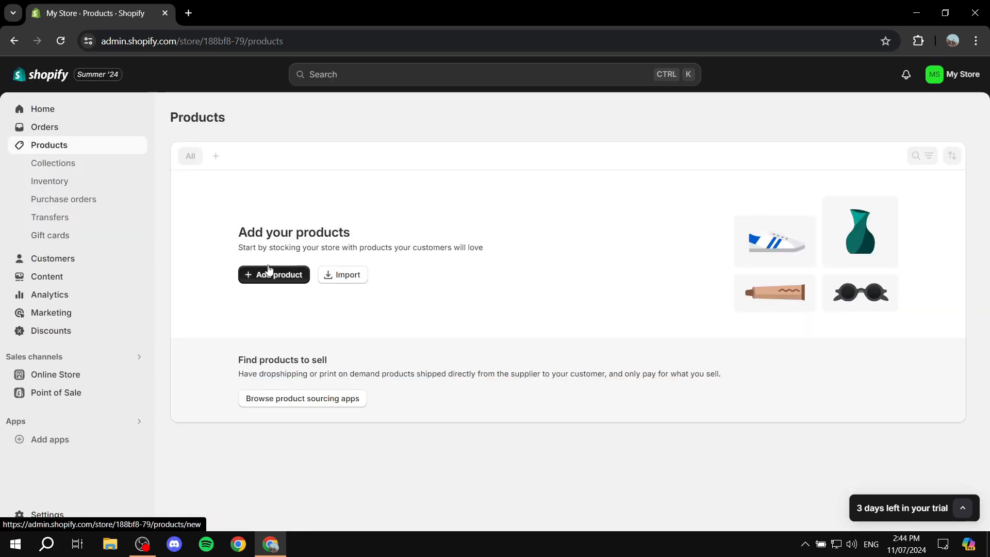
click(269, 272)
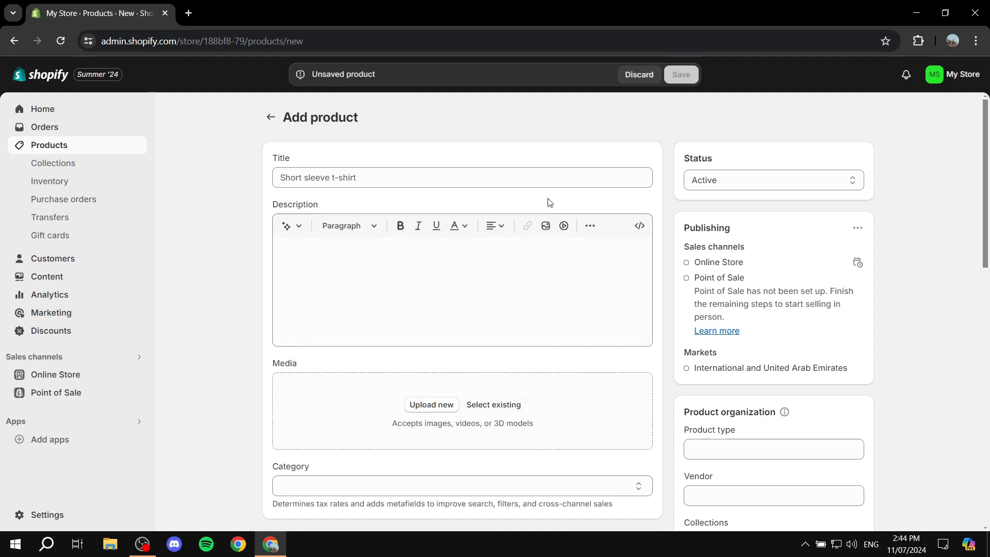
click(513, 173)
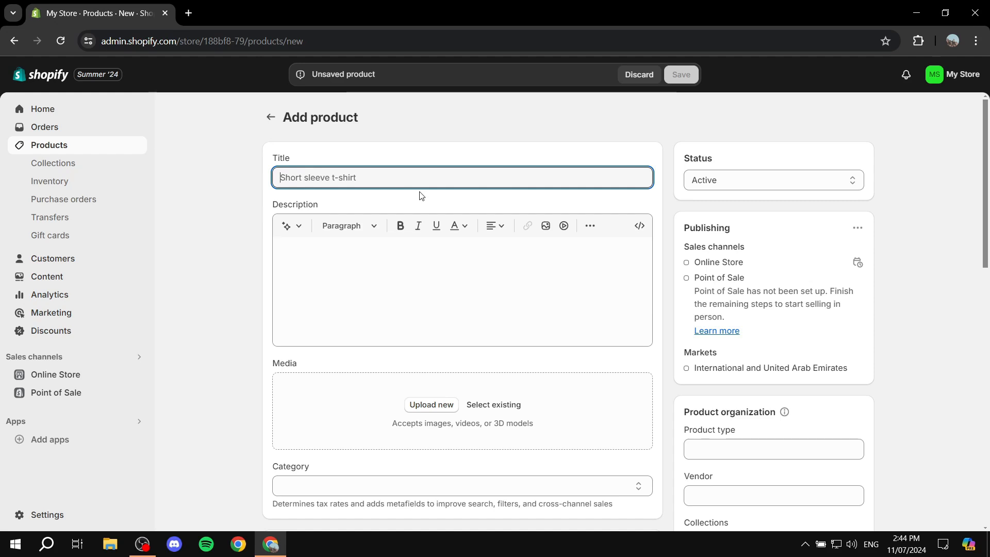
text(Red)
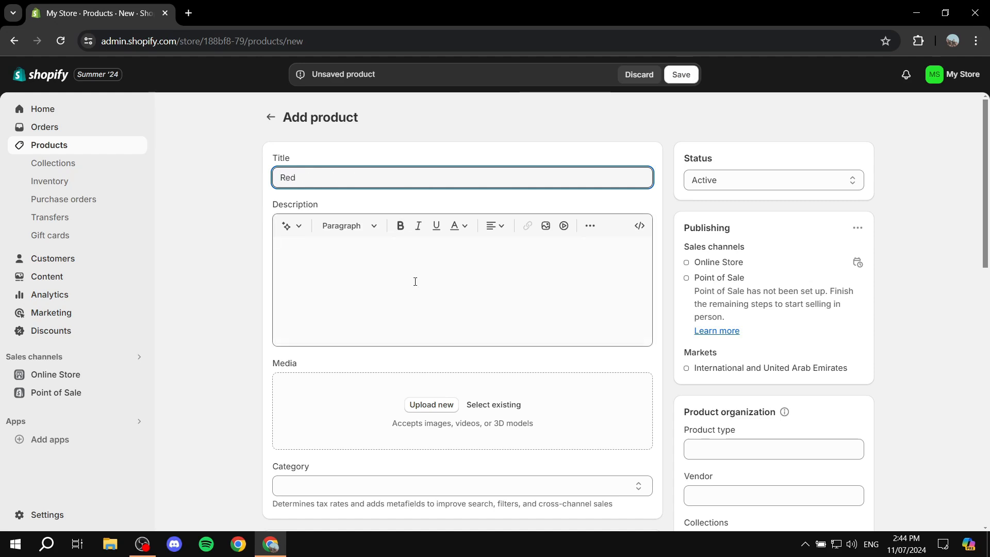
click(409, 275)
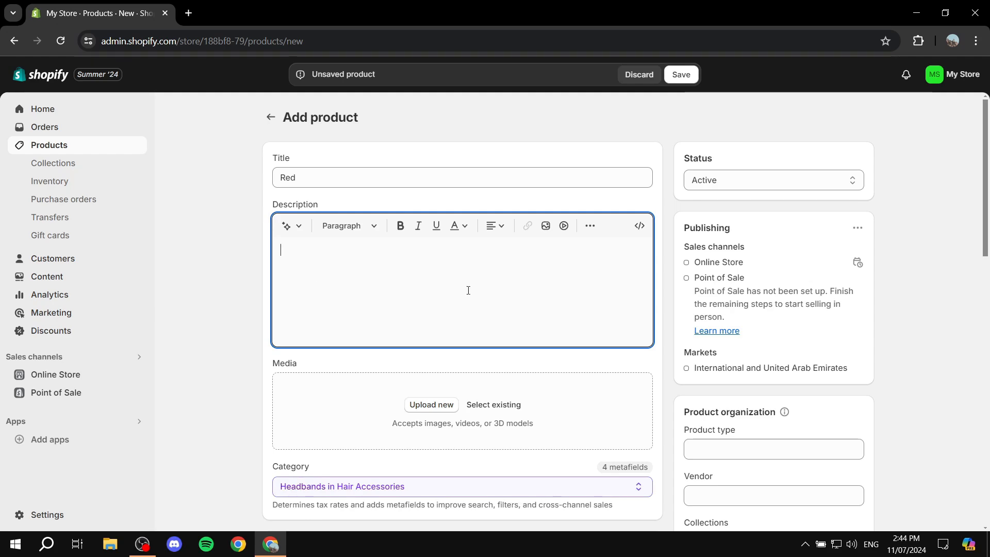
Step: Upload the red image Colors.png from the Explainer Media folder as the product's media
scroll(469, 290, down, 3)
click(439, 278)
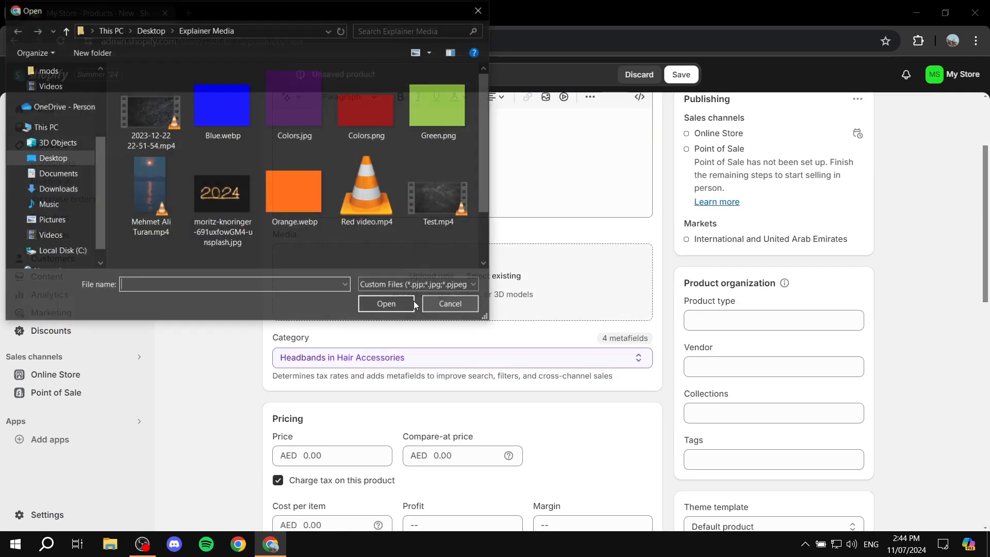
double_click(377, 128)
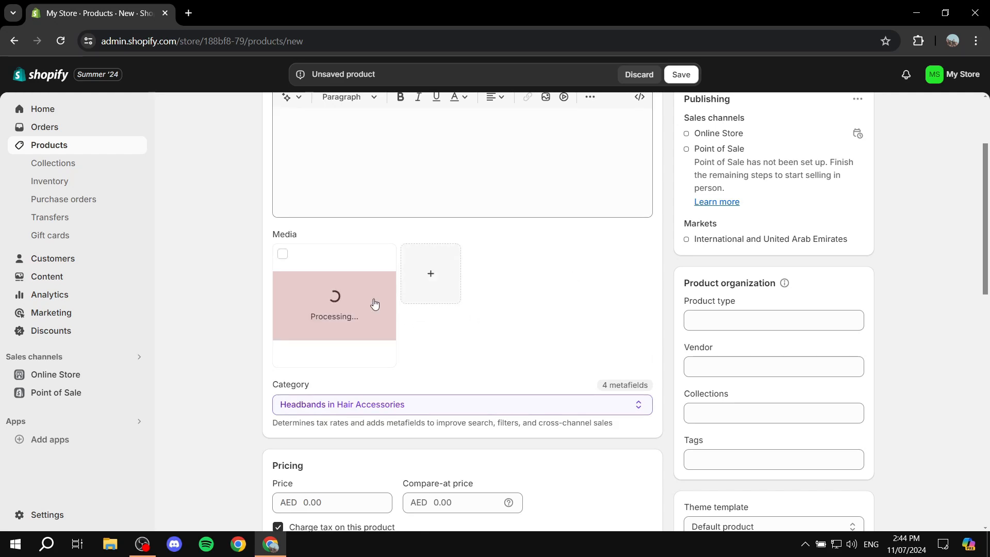
scroll(466, 264, up, 3)
scroll(448, 421, down, 4)
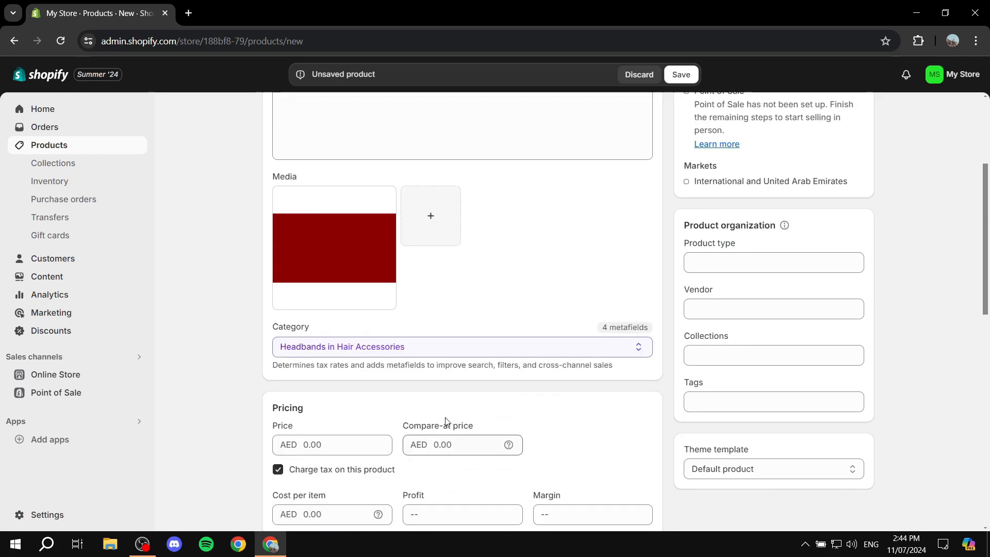
mouse_move(336, 214)
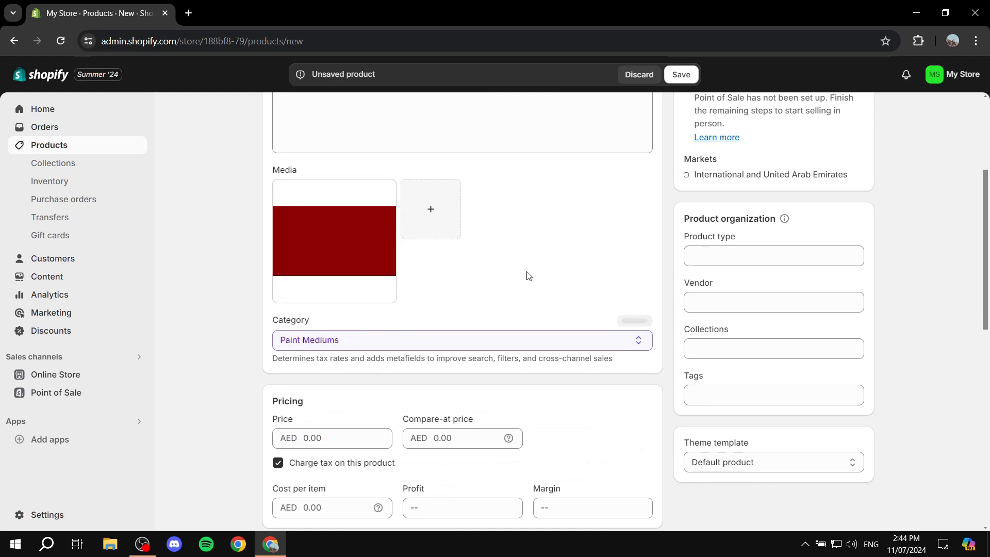
Step: Set the product's price to AED 15 and leave the compare-at price empty
scroll(541, 289, down, 3)
scroll(567, 310, down, 3)
click(309, 181)
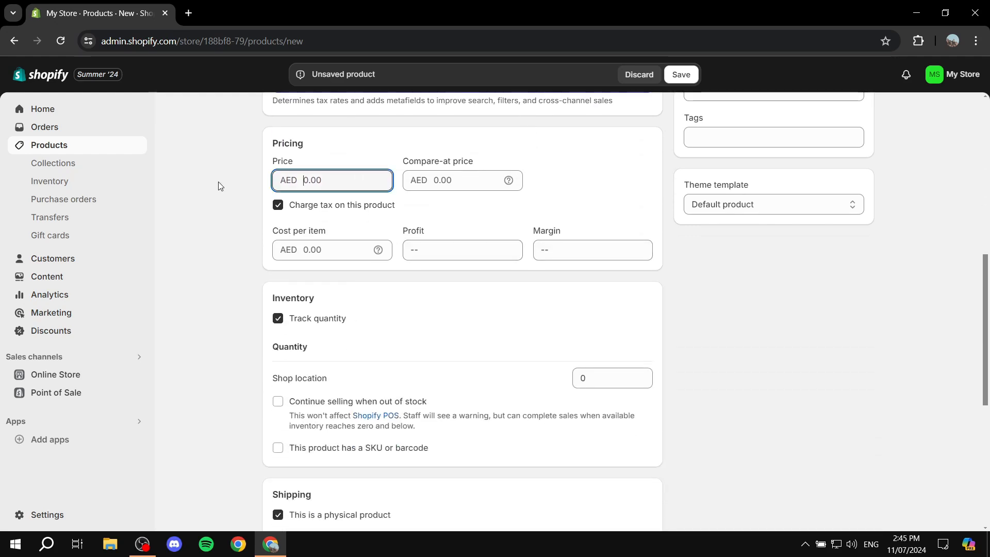
text(15)
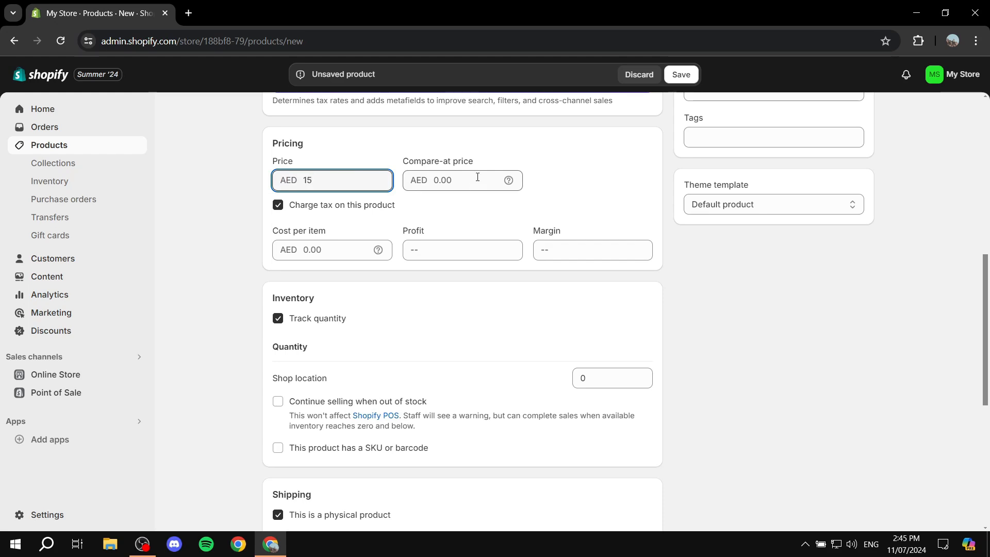
drag(474, 162, 393, 157)
click(484, 142)
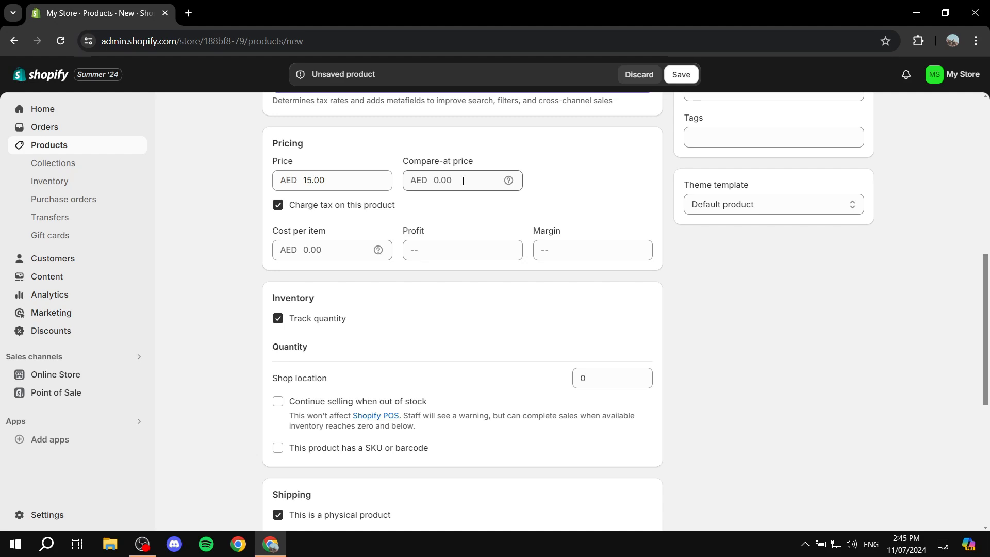
click(485, 179)
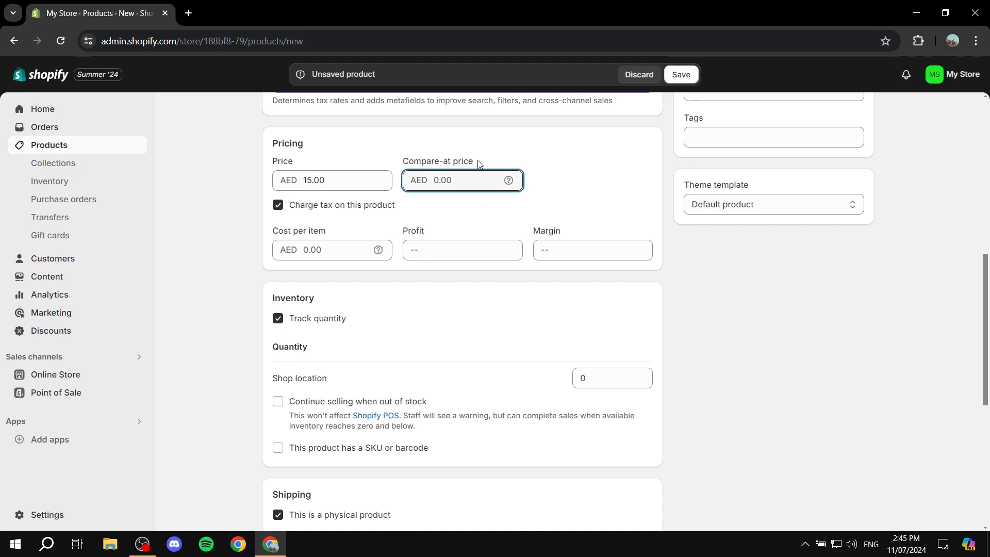
drag(358, 181, 279, 181)
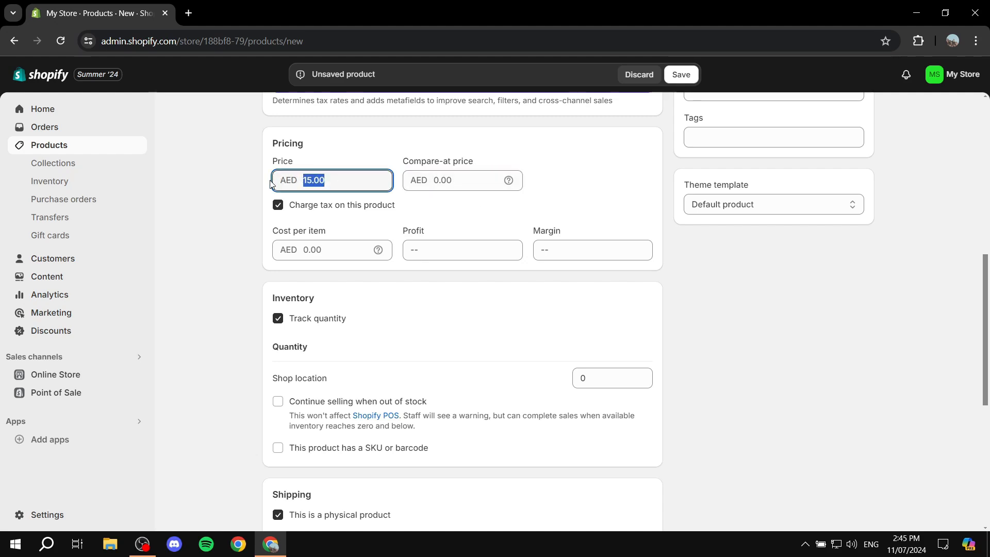
click(379, 147)
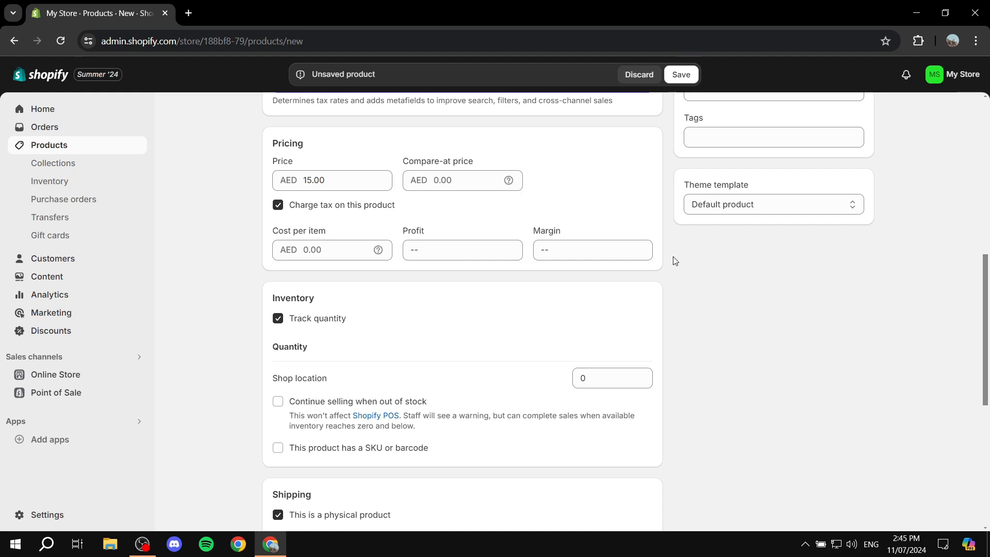
Step: Set the product's inventory quantity at the shop location to 125
scroll(676, 261, down, 1)
double_click(603, 311)
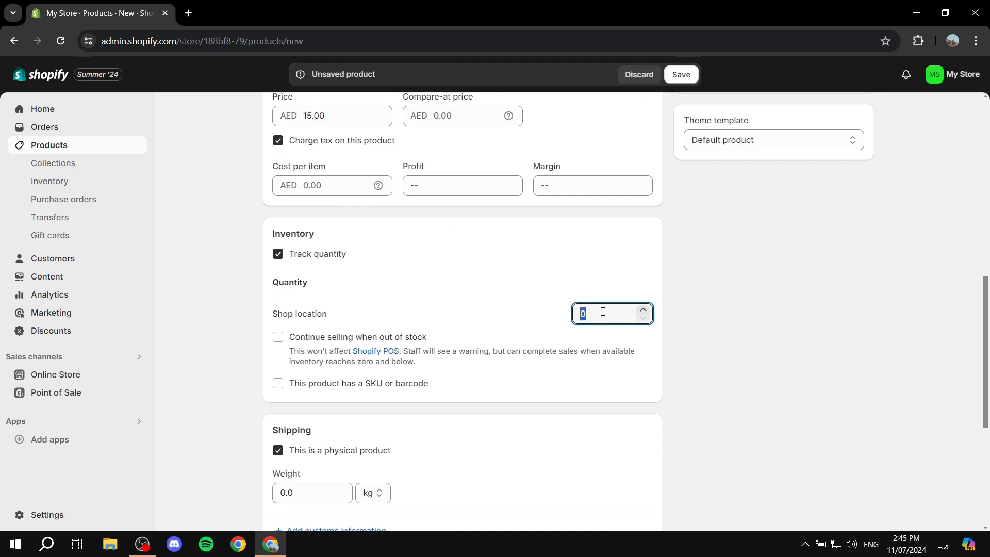
text(125)
click(703, 298)
Step: Check the product's shipping, customs and variant options without adding any, and save the product
scroll(687, 331, down, 5)
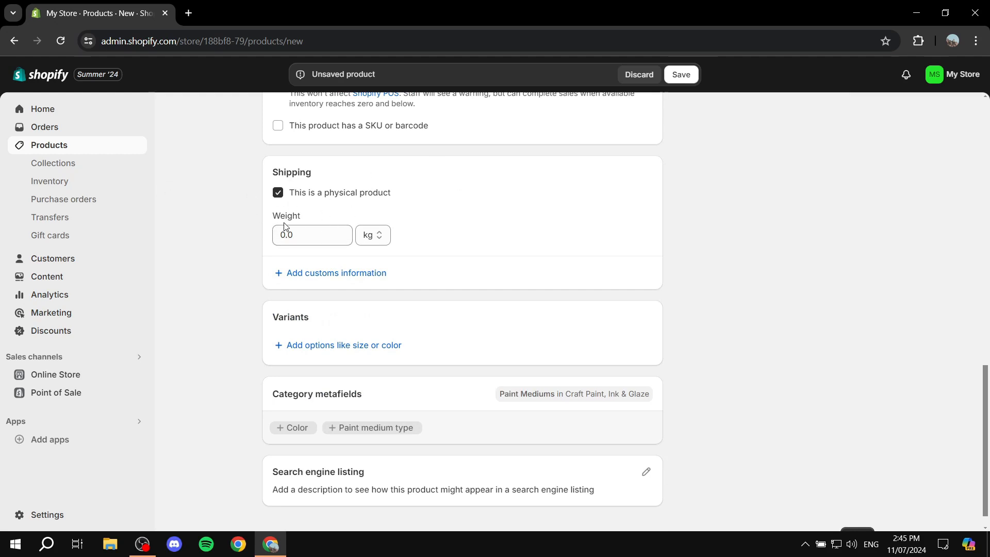
scroll(581, 255, down, 1)
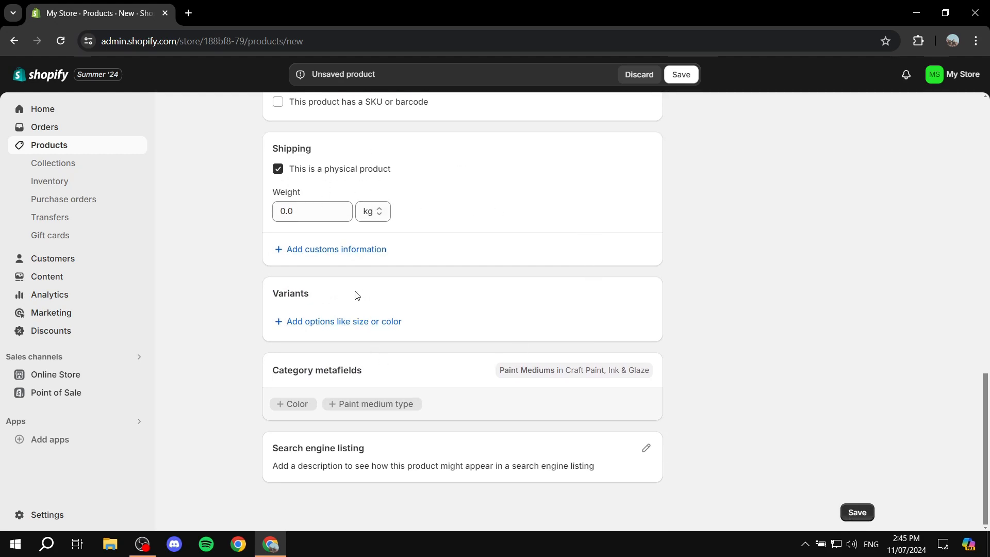
click(292, 322)
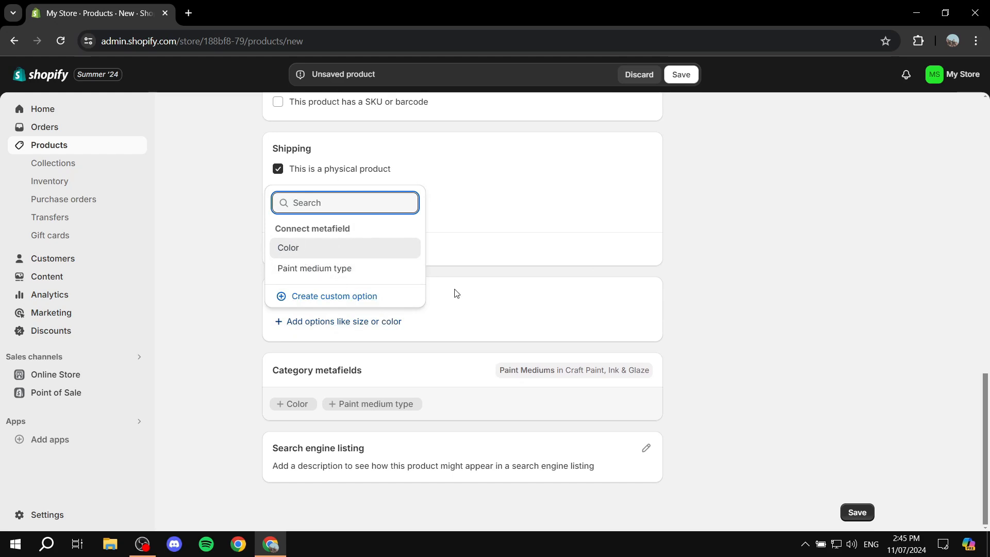
click(552, 248)
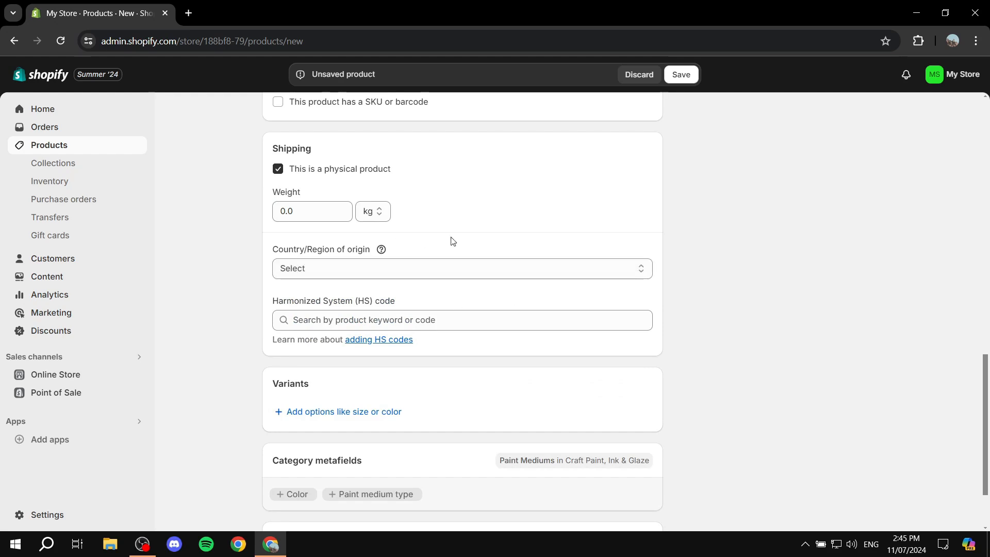
scroll(563, 292, down, 2)
click(859, 519)
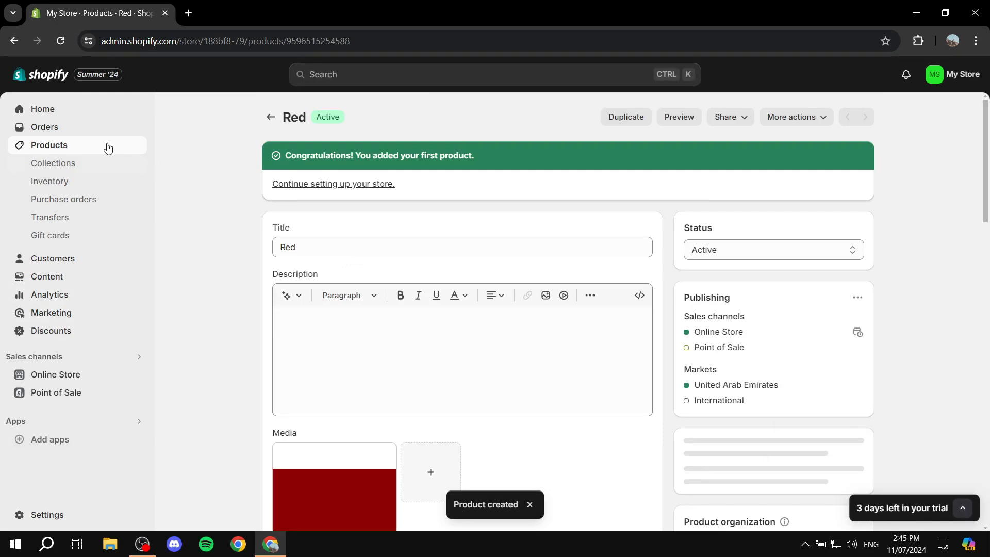
Step: Return to the admin home, open the Shopify App Store from the app recommendations and browse its suggested apps
click(23, 109)
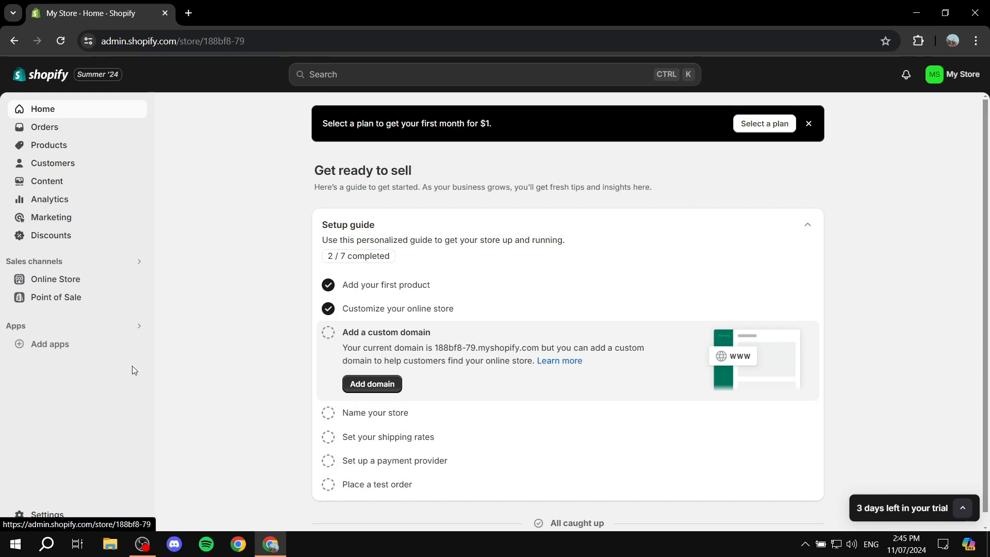
click(54, 345)
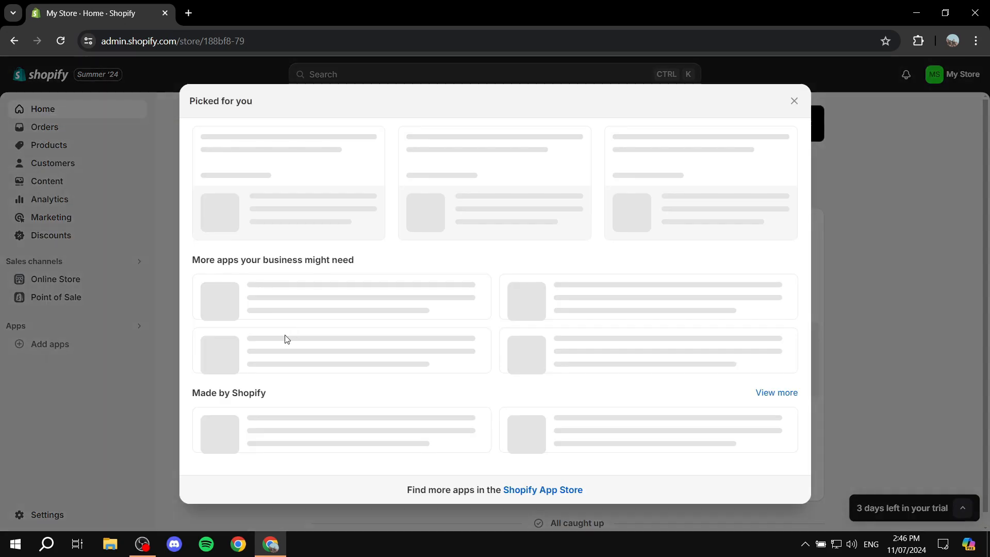
scroll(550, 457, down, 1)
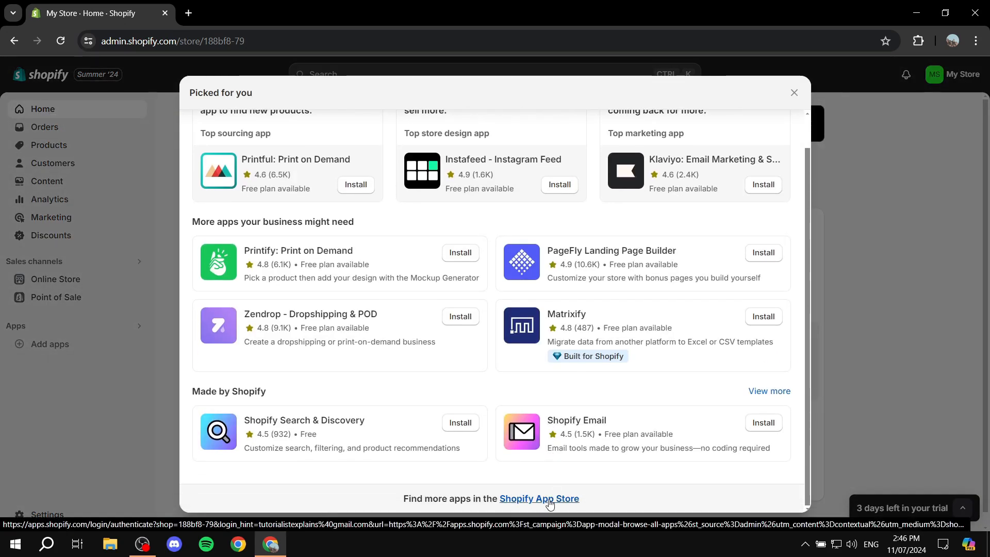
click(550, 500)
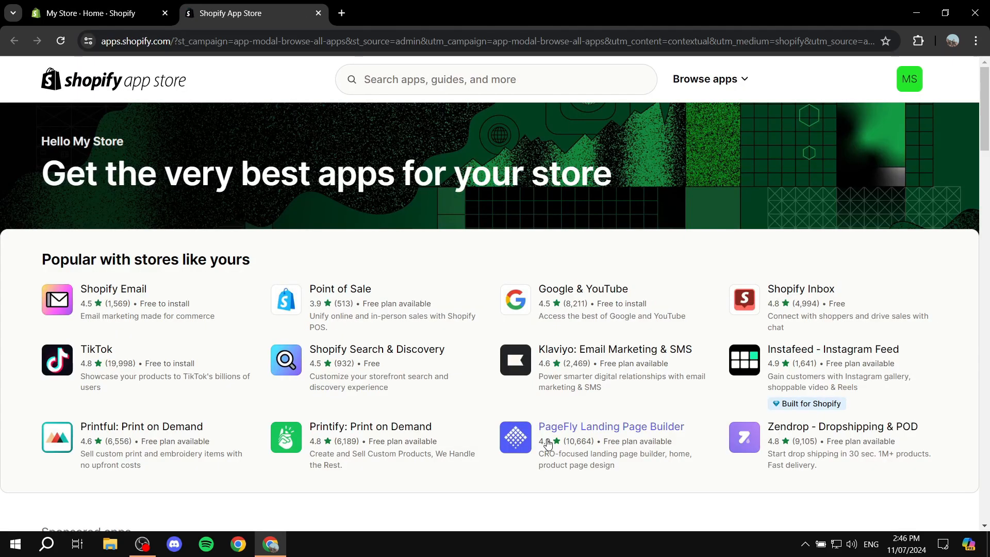
scroll(566, 394, down, 2)
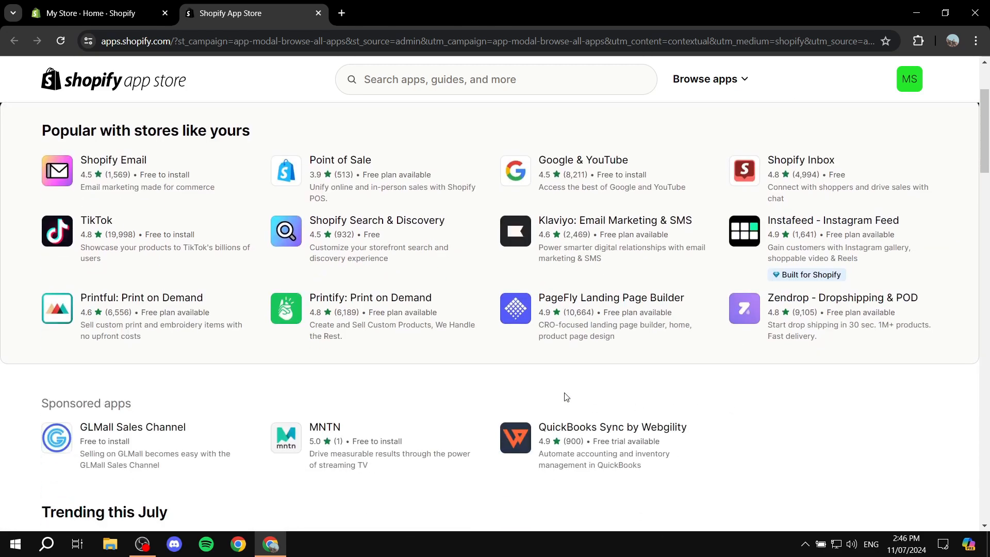
scroll(547, 367, down, 1)
scroll(458, 365, up, 1)
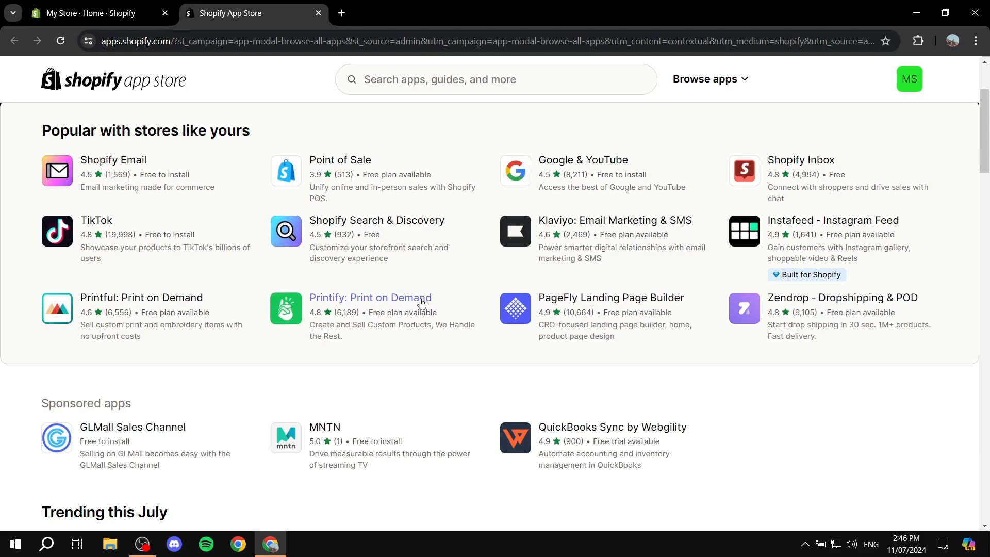
scroll(470, 400, down, 5)
scroll(550, 411, up, 10)
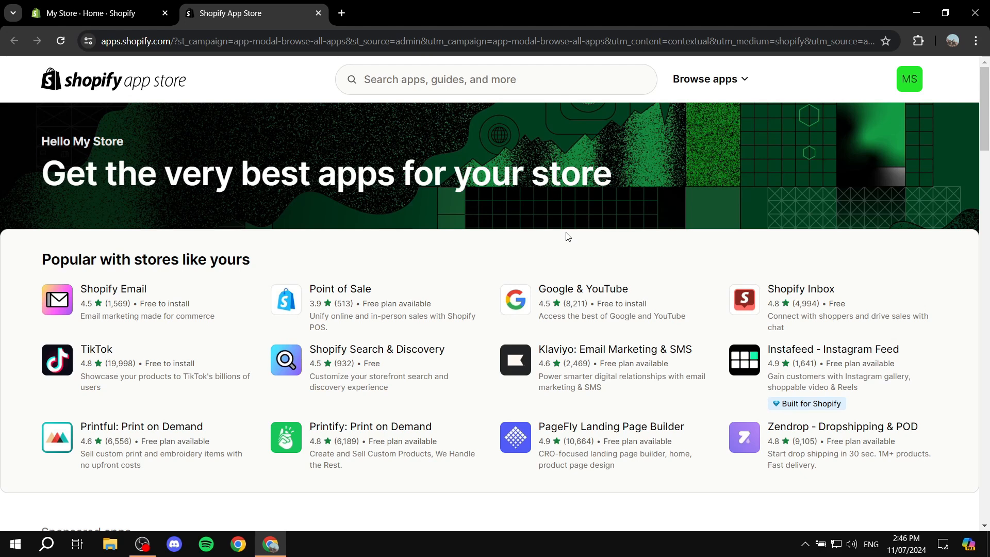
Step: Search the App Store for Judge.me and install the Judge.me Product Reviews App on the store
click(453, 82)
text(Judge)
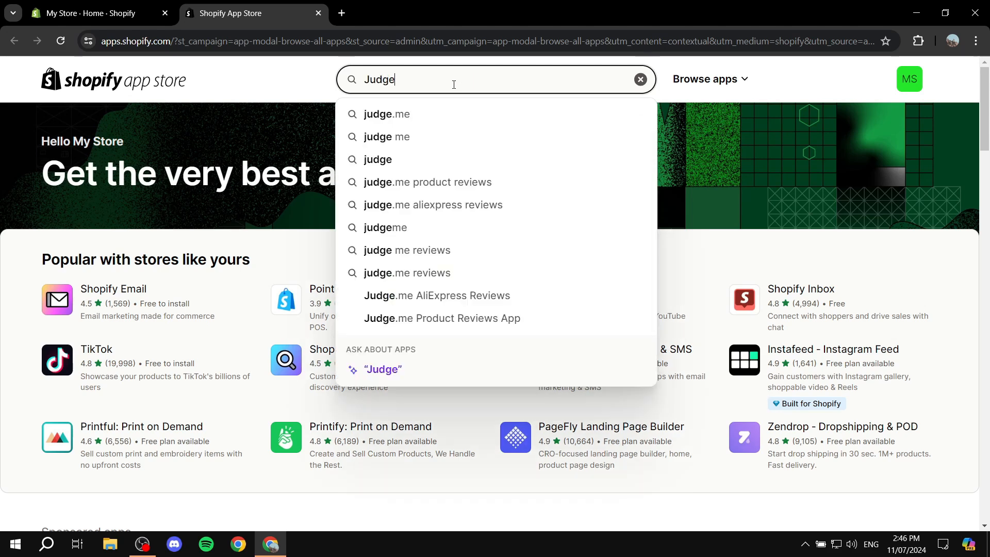
text(.me)
key(Return)
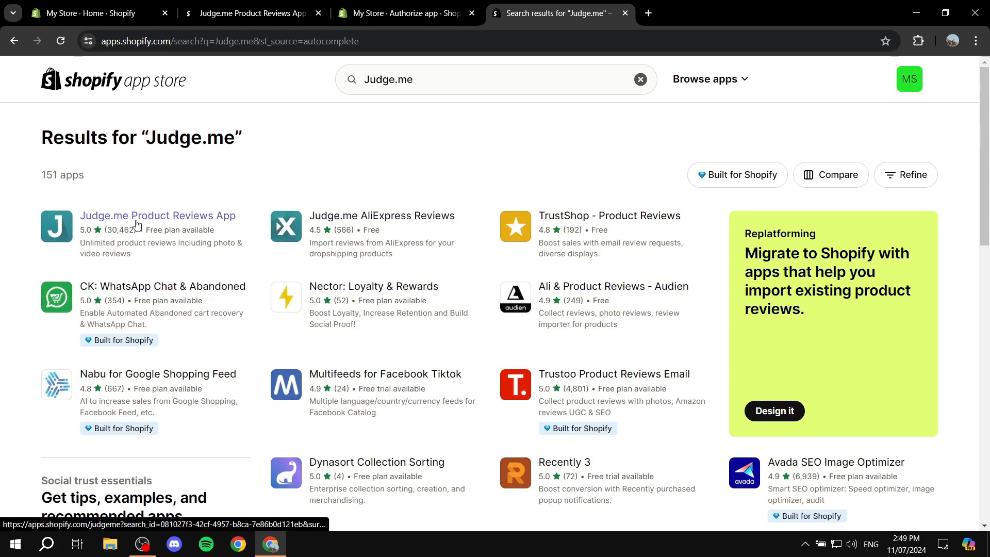
click(169, 221)
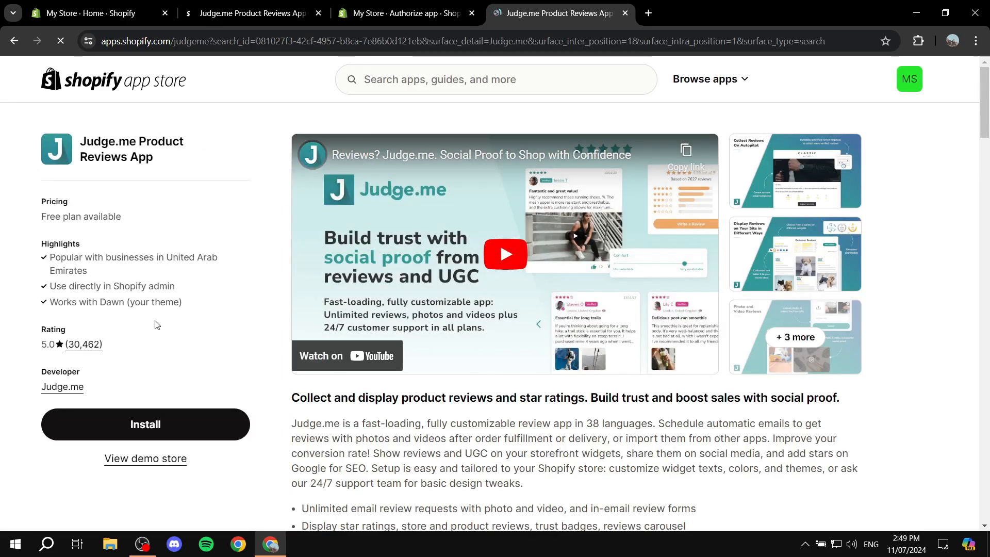
click(145, 424)
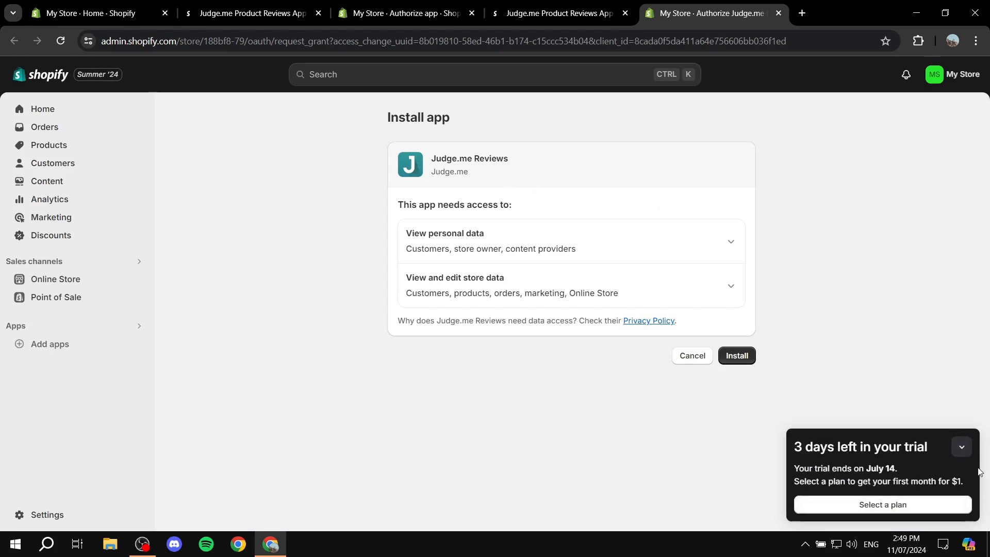
click(961, 448)
click(737, 355)
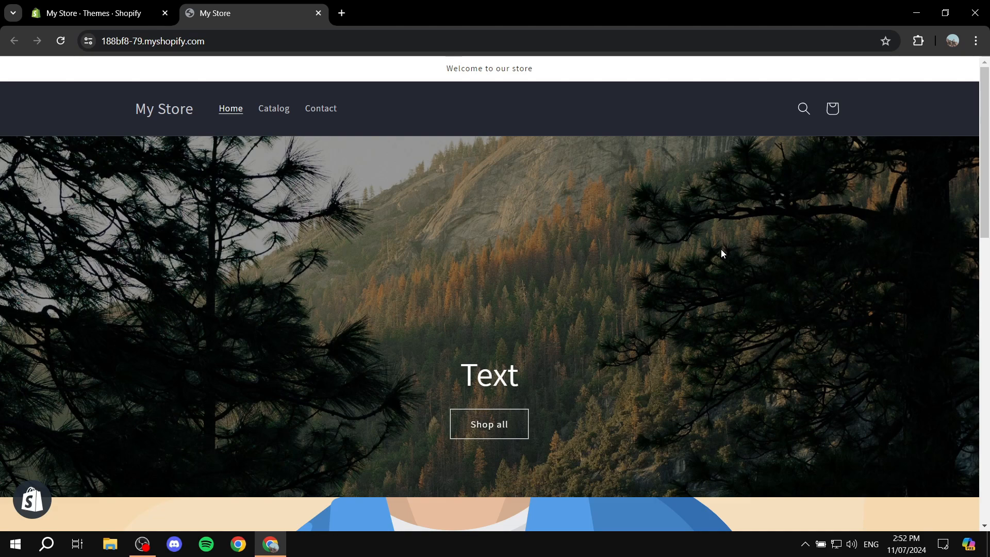
Step: View the storefront home page and examine the Red product's page, including its Customer Reviews section
scroll(654, 233, down, 10)
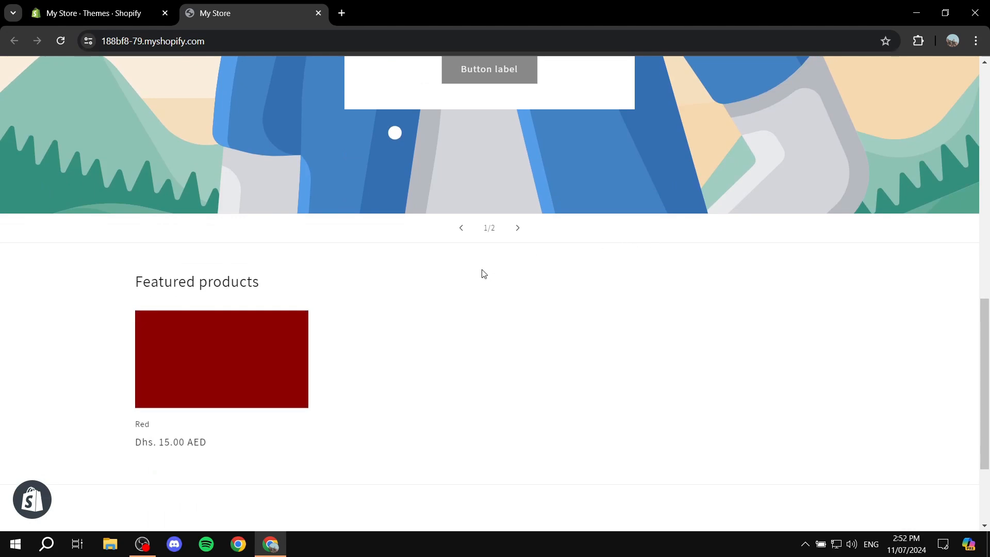
click(248, 381)
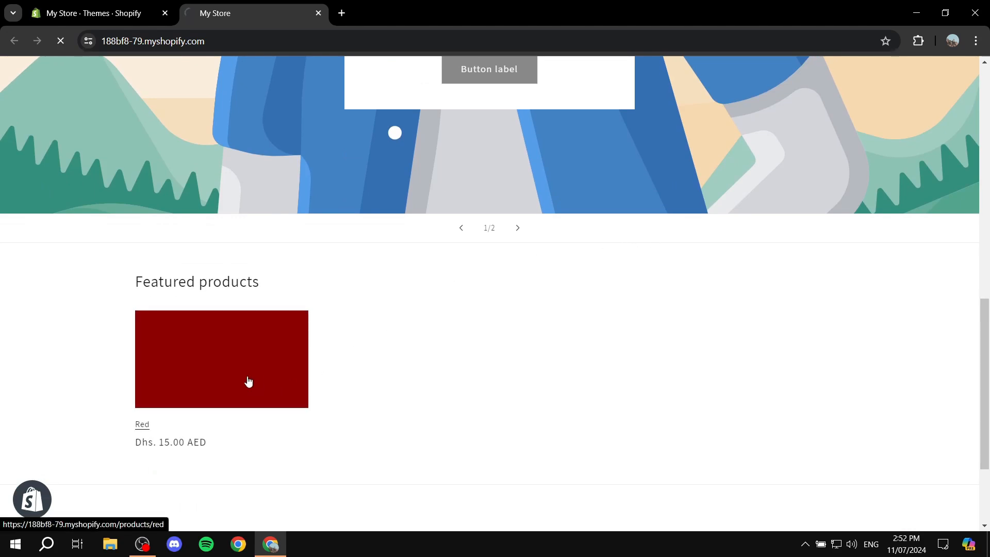
scroll(308, 278, down, 5)
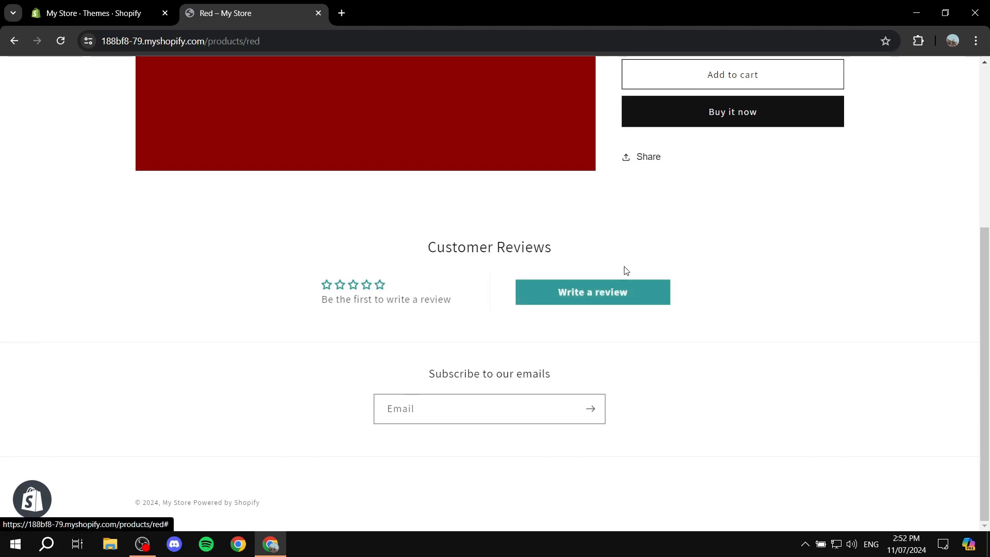
scroll(503, 268, up, 5)
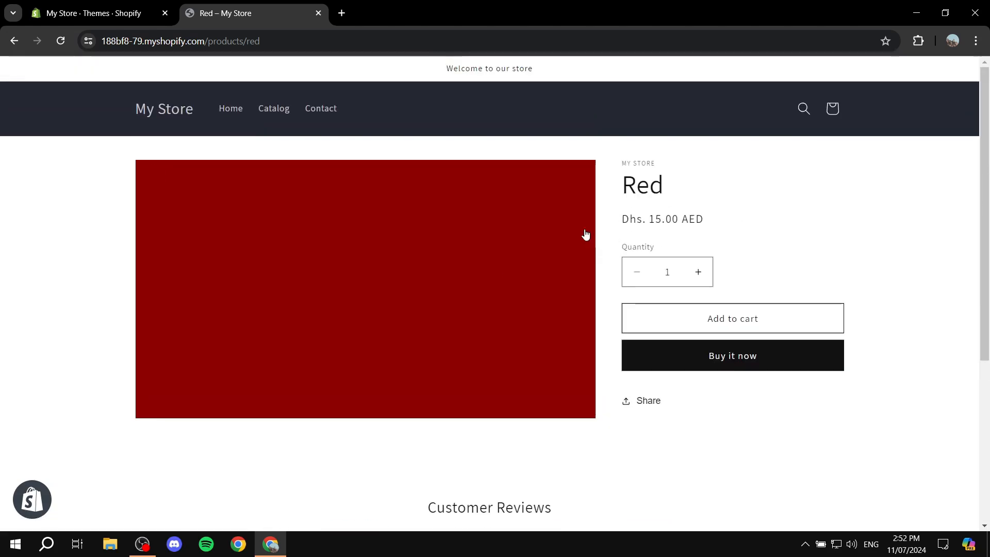